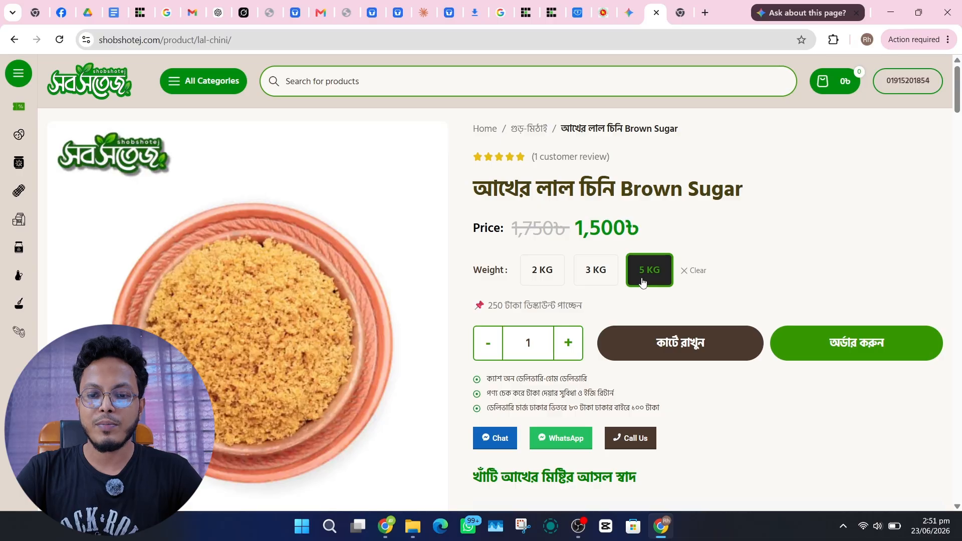
# Order the 2 KG Brown Sugar through checkout and review the Inside Dhaka and Outside Dhaka shipping charges
pyautogui.click(553, 281)
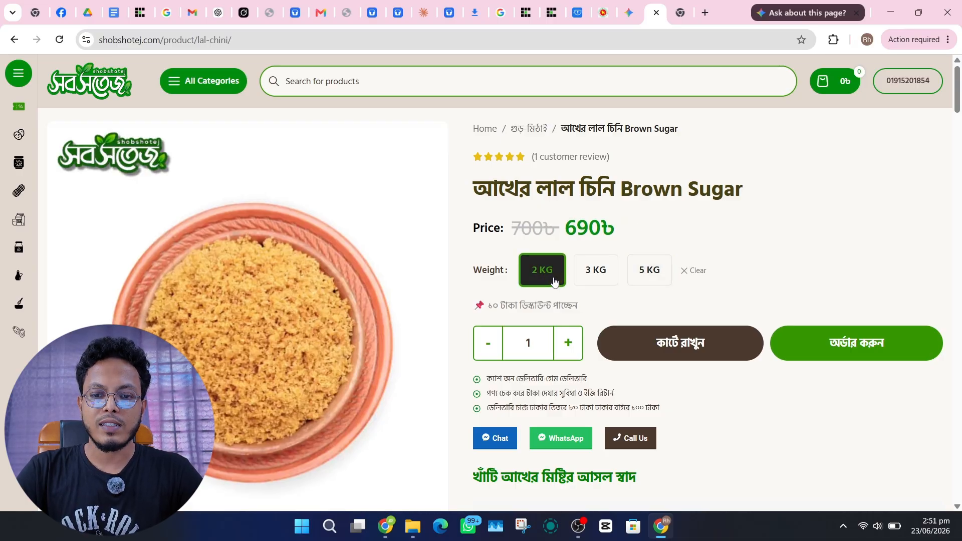
pyautogui.click(852, 343)
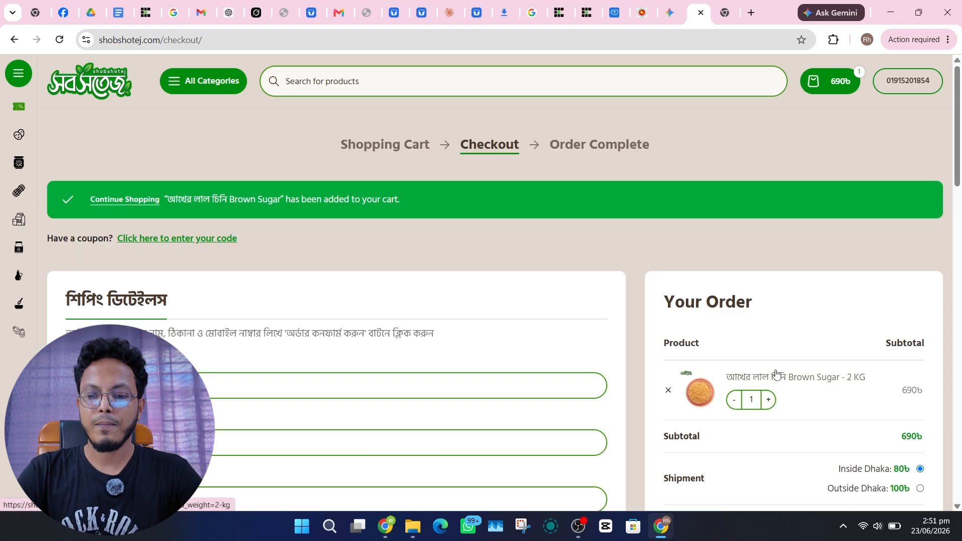
pyautogui.scroll(-2, 776, 373)
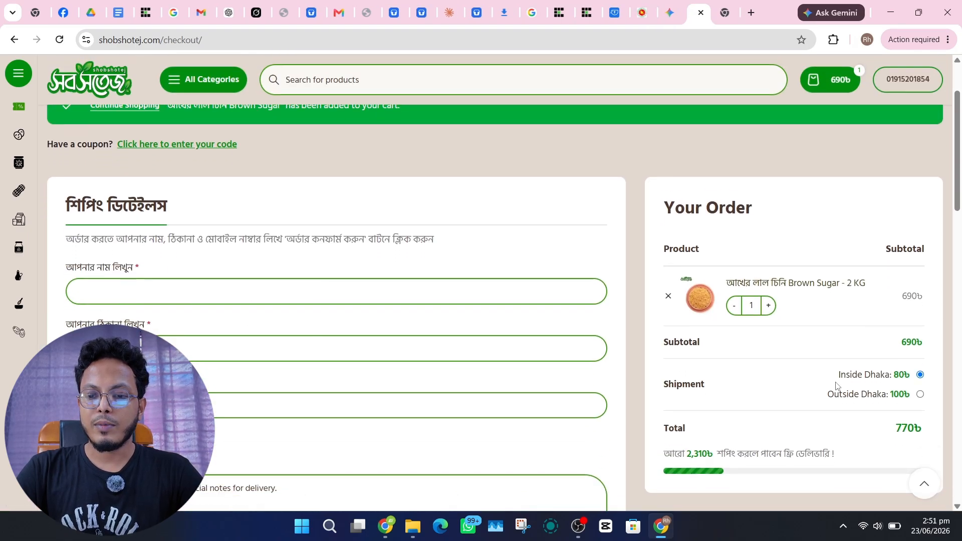
pyautogui.moveTo(822, 379); pyautogui.dragTo(911, 382)
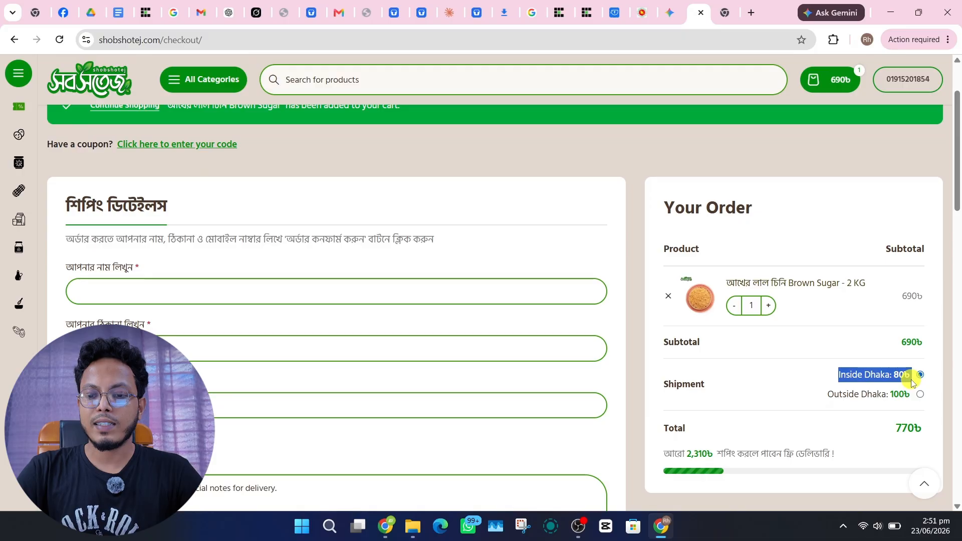
pyautogui.moveTo(826, 395); pyautogui.dragTo(918, 400)
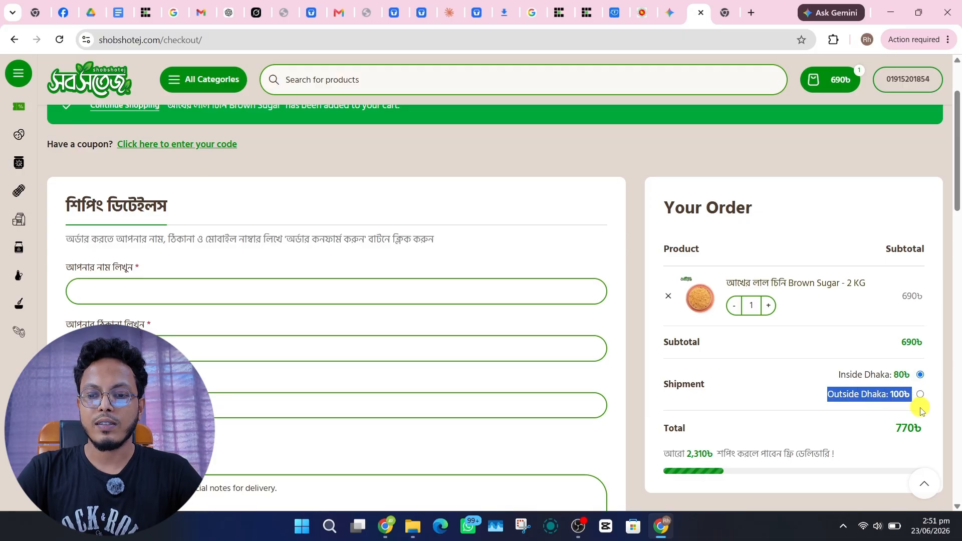
pyautogui.scroll(2, 857, 394)
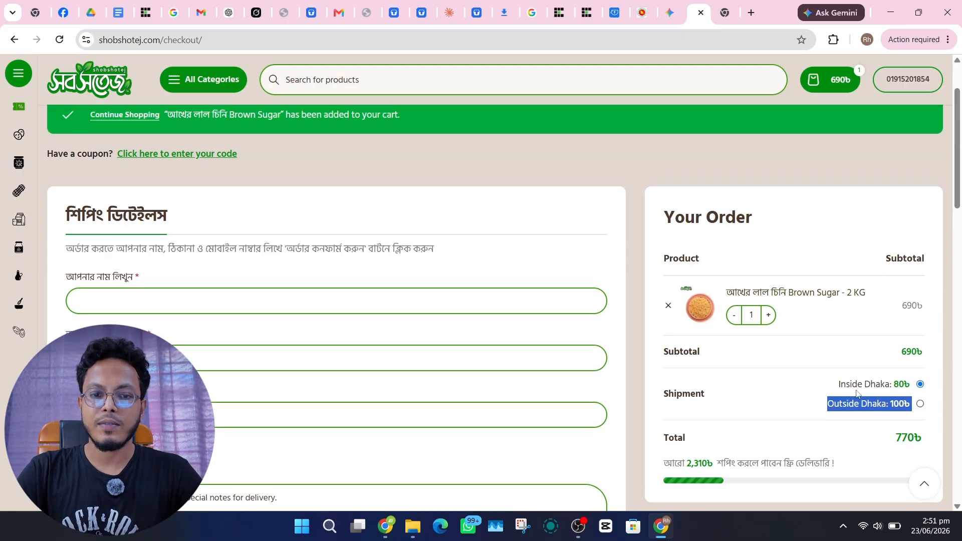
# Return to the product page and remove the 2 KG Brown Sugar from the shopping cart
pyautogui.click(13, 41)
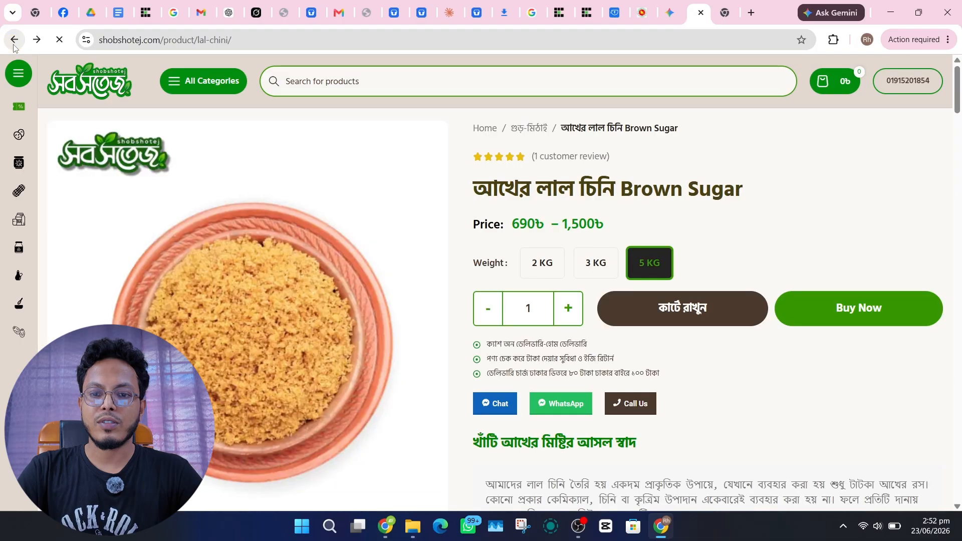
pyautogui.click(845, 85)
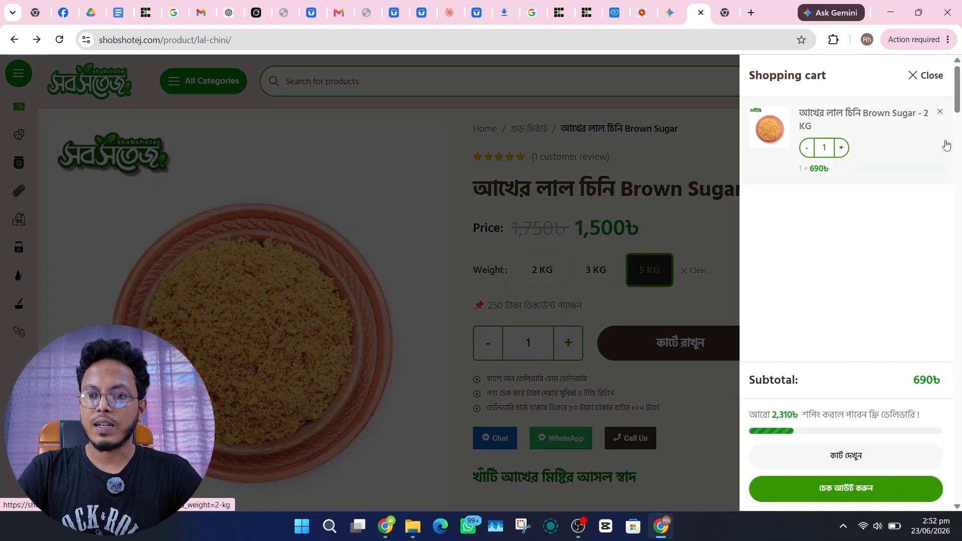
pyautogui.click(942, 112)
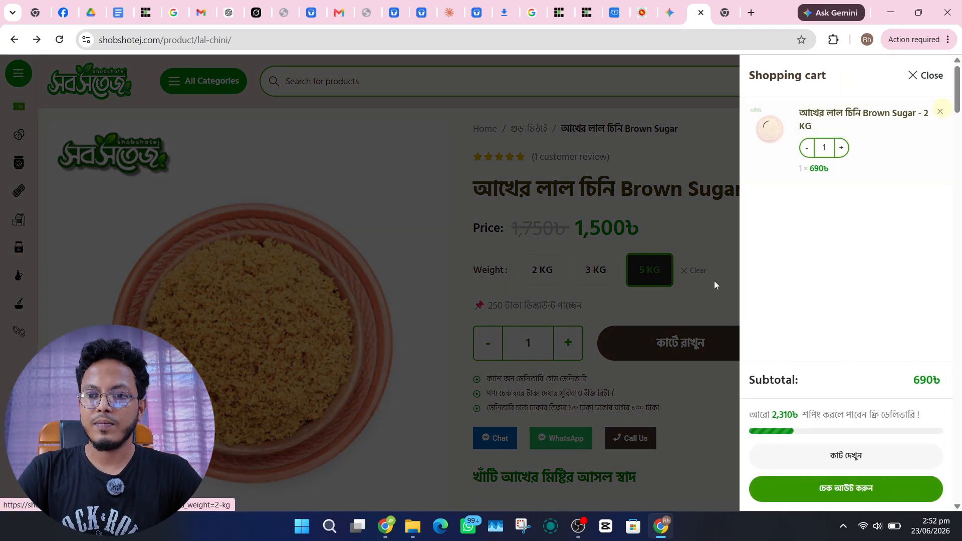
pyautogui.click(709, 238)
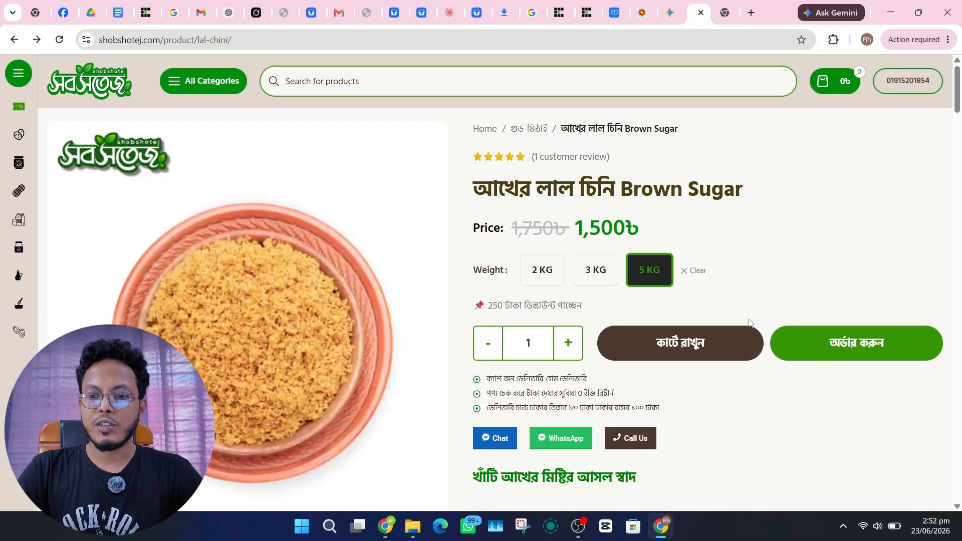
# Order the 5 KG Brown Sugar through checkout and review the order's shipment and total
pyautogui.click(837, 344)
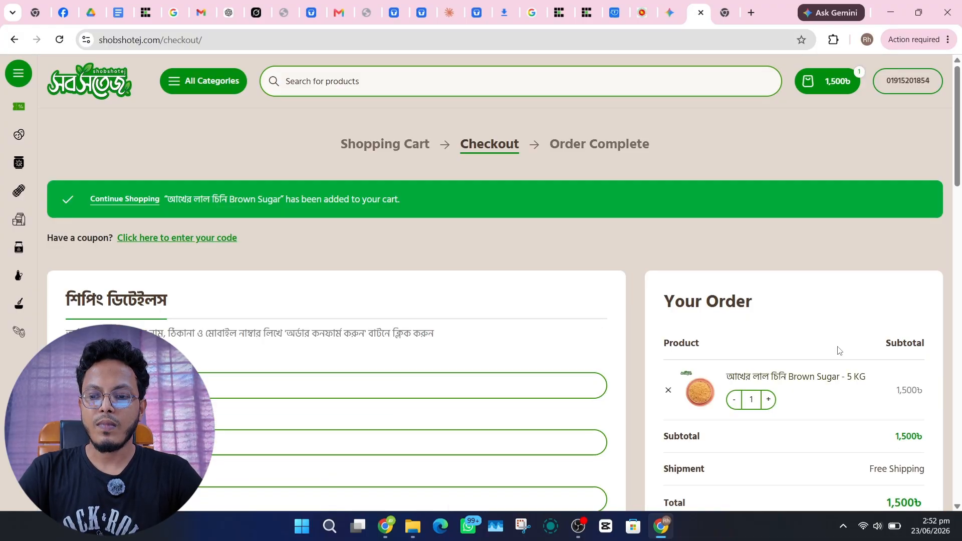
pyautogui.scroll(-2, 837, 349)
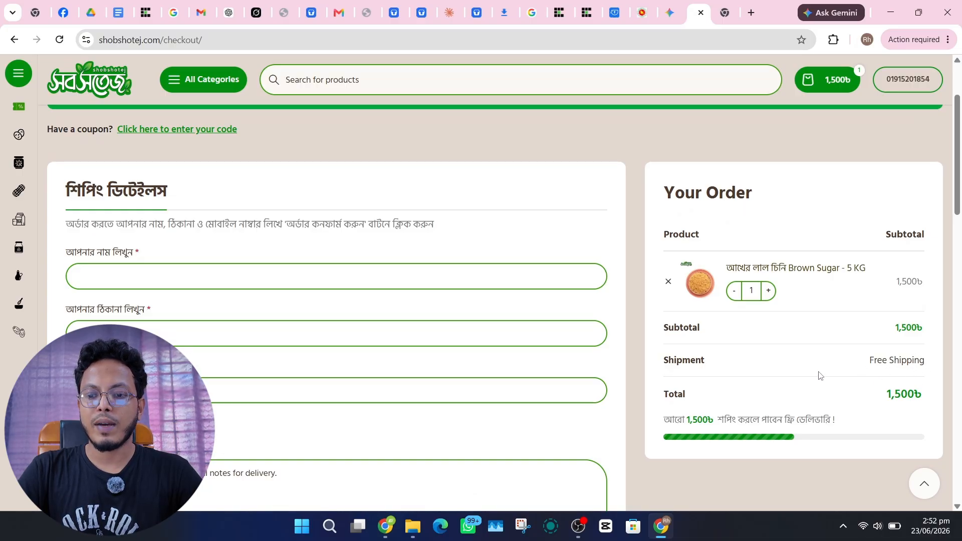
pyautogui.moveTo(928, 421); pyautogui.dragTo(820, 251)
pyautogui.click(851, 413)
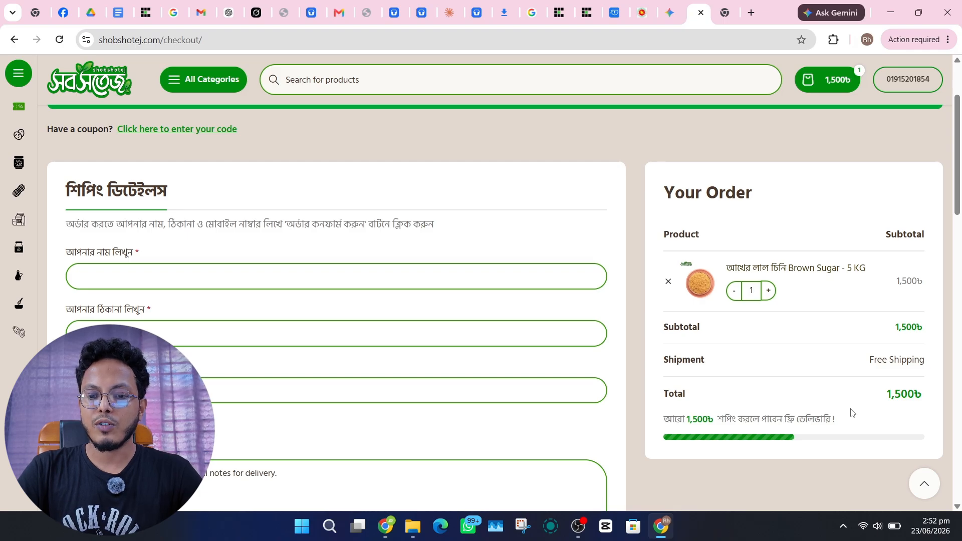
# Switch to the WordPress admin and copy the name "Advanced Free Shipping for WooCommerce" from the installed plugins
pyautogui.click(393, 528)
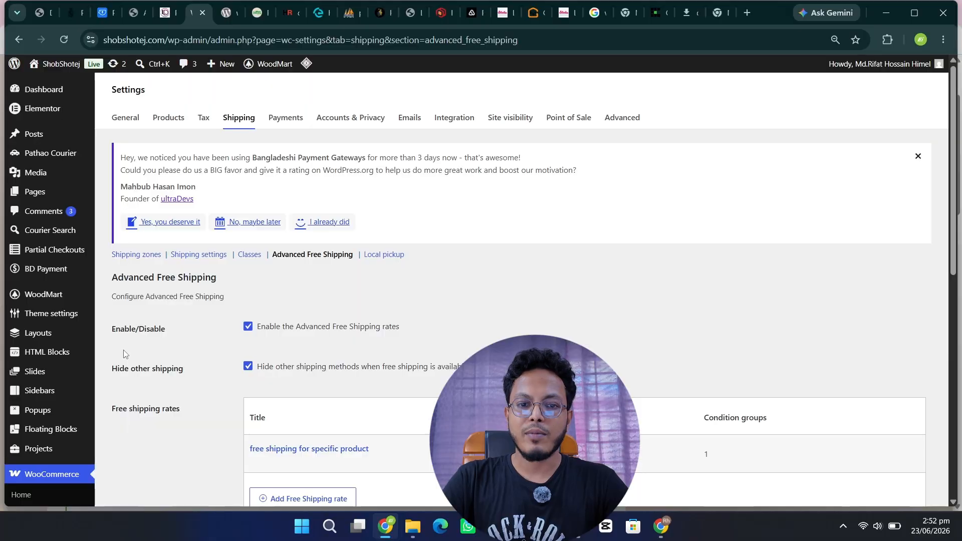
pyautogui.scroll(-10, 123, 349)
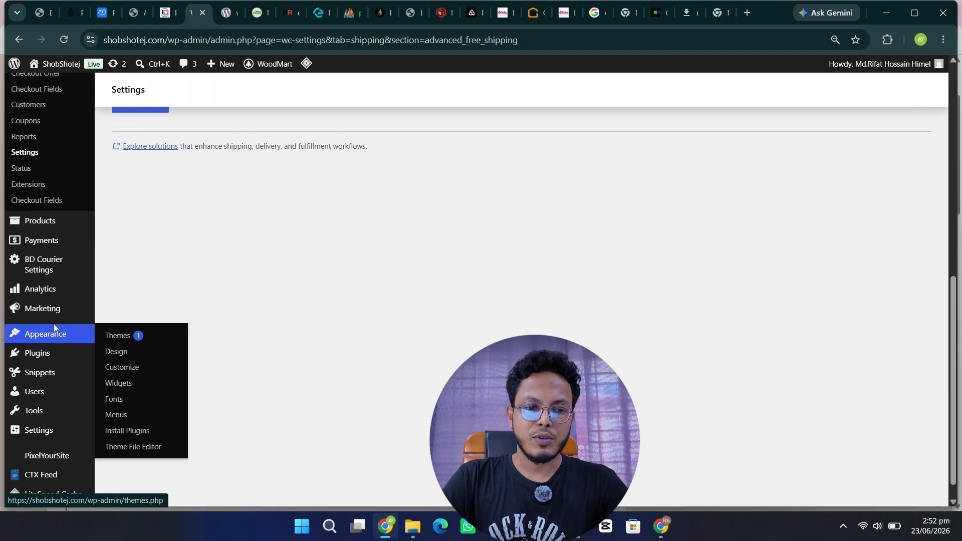
pyautogui.moveTo(50, 353)
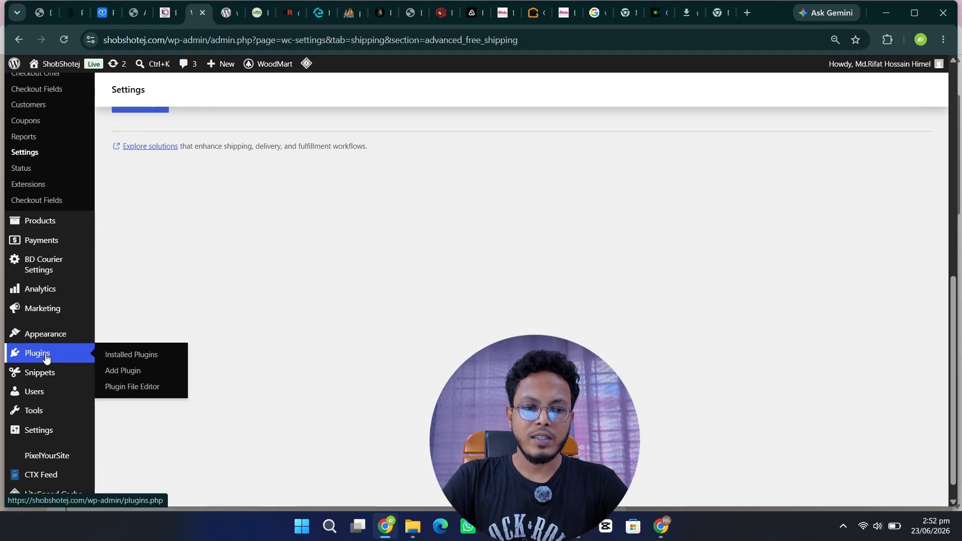
pyautogui.click(120, 360)
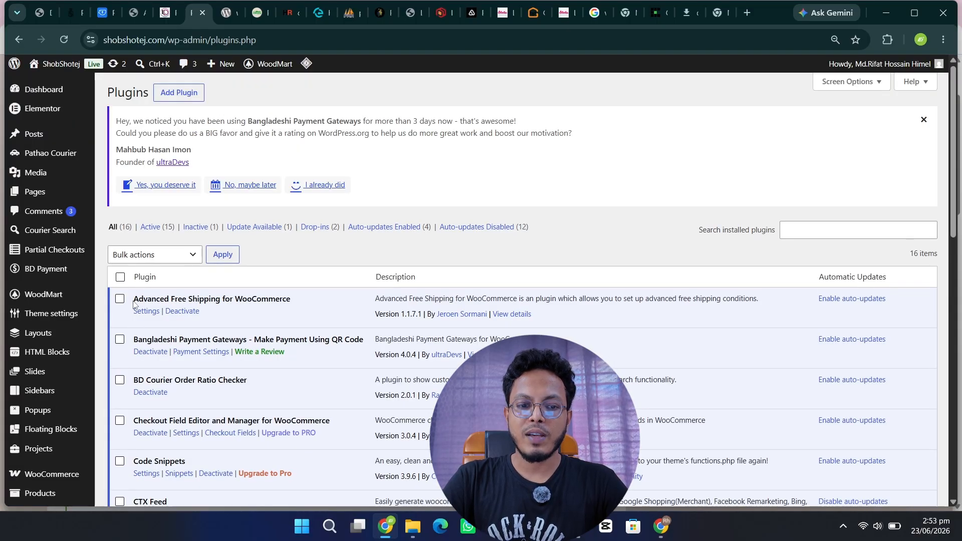
pyautogui.moveTo(132, 299); pyautogui.dragTo(302, 302)
pyautogui.hotkey('ctrl', 'c')
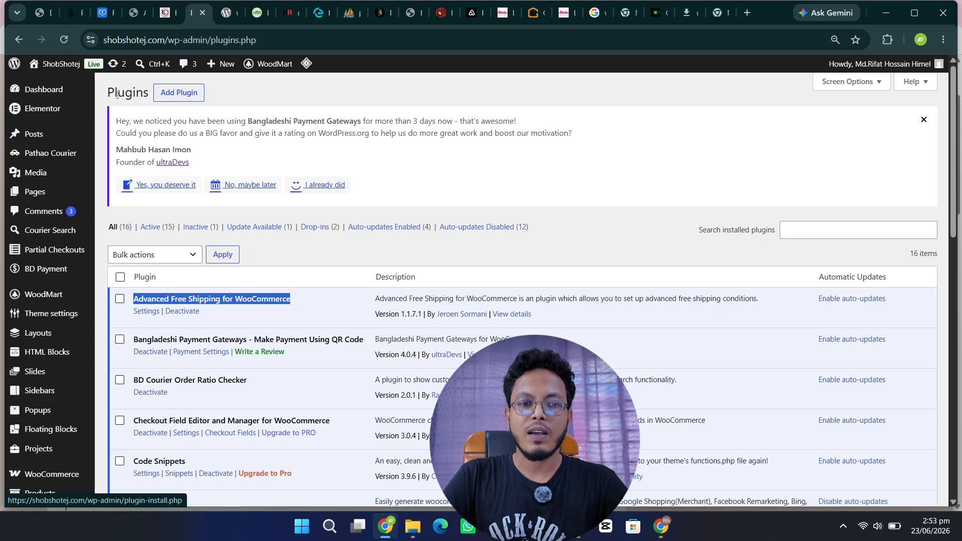
# Search the plugins available to add for "Advanced Free Shipping for WooCommerce" and inspect its entry
pyautogui.click(181, 101)
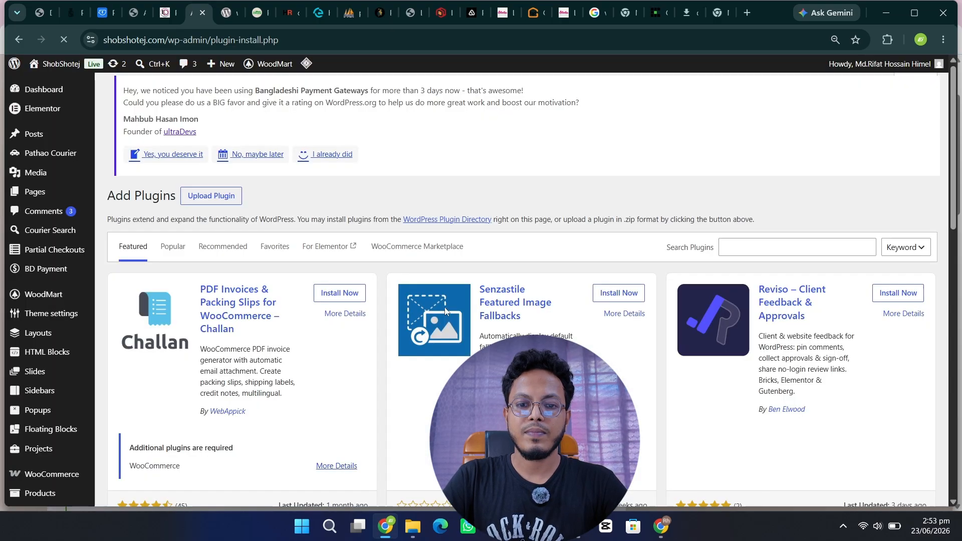
pyautogui.click(740, 256)
pyautogui.hotkey('ctrl', 'v')
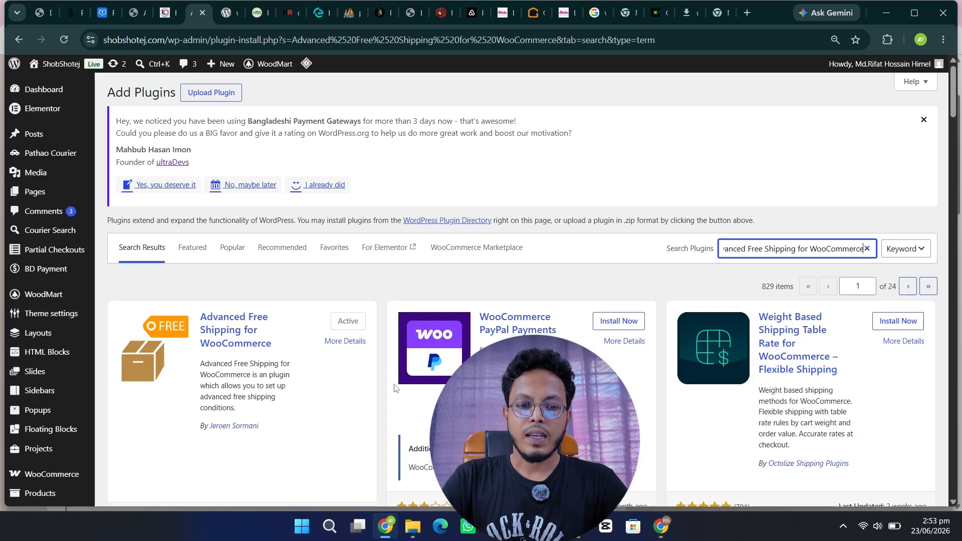
pyautogui.scroll(-1, 268, 327)
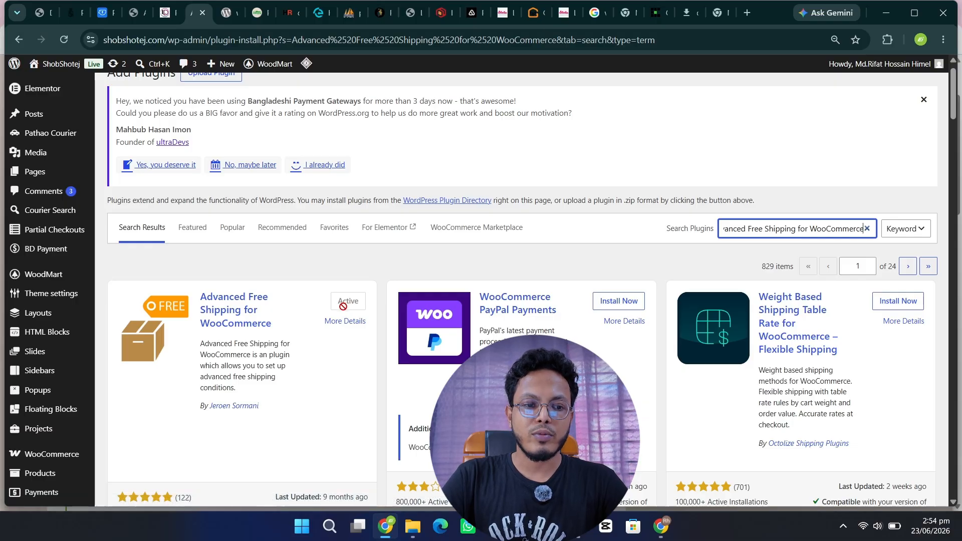
pyautogui.scroll(-3, 343, 308)
pyautogui.scroll(4, 343, 308)
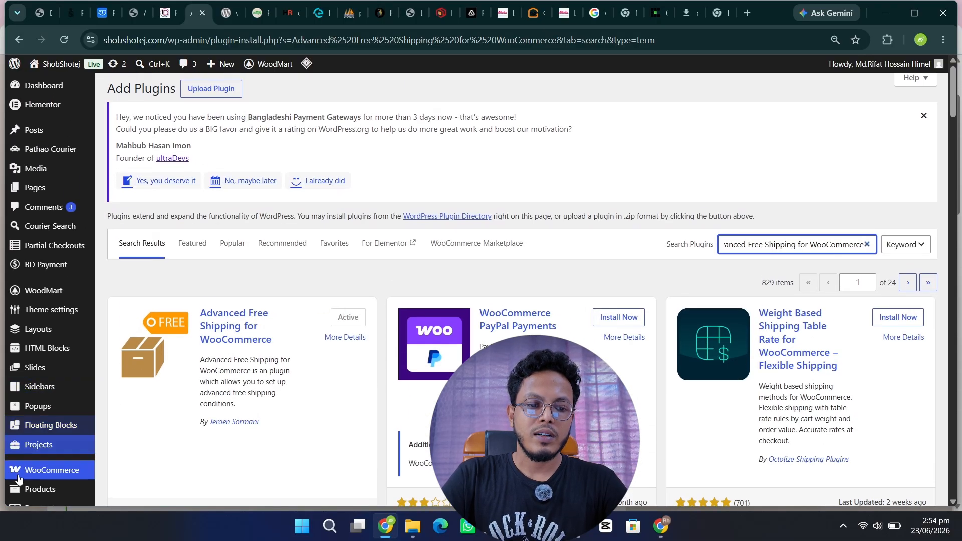
# Open the Advanced Free Shipping section of WooCommerce's shipping settings and review the option enabling its rates
pyautogui.moveTo(54, 478)
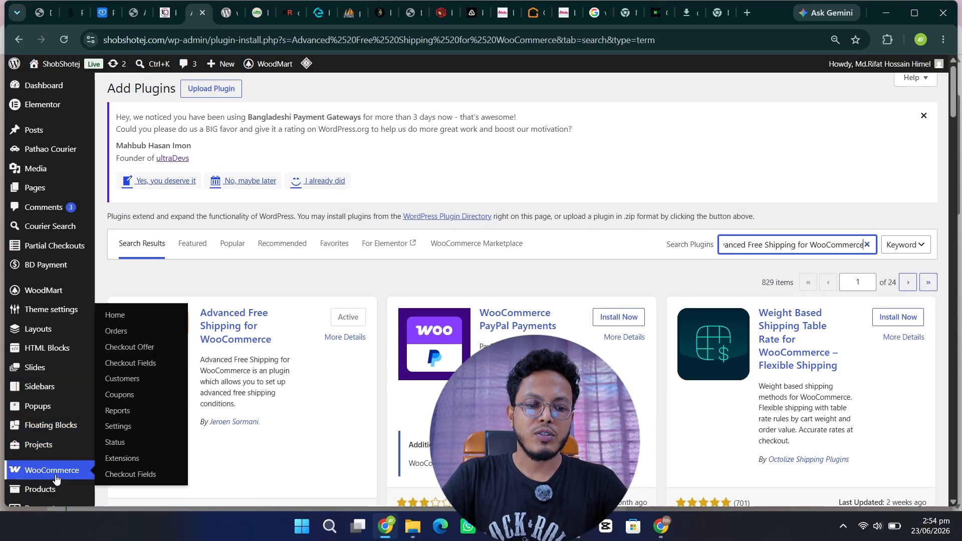
pyautogui.click(131, 427)
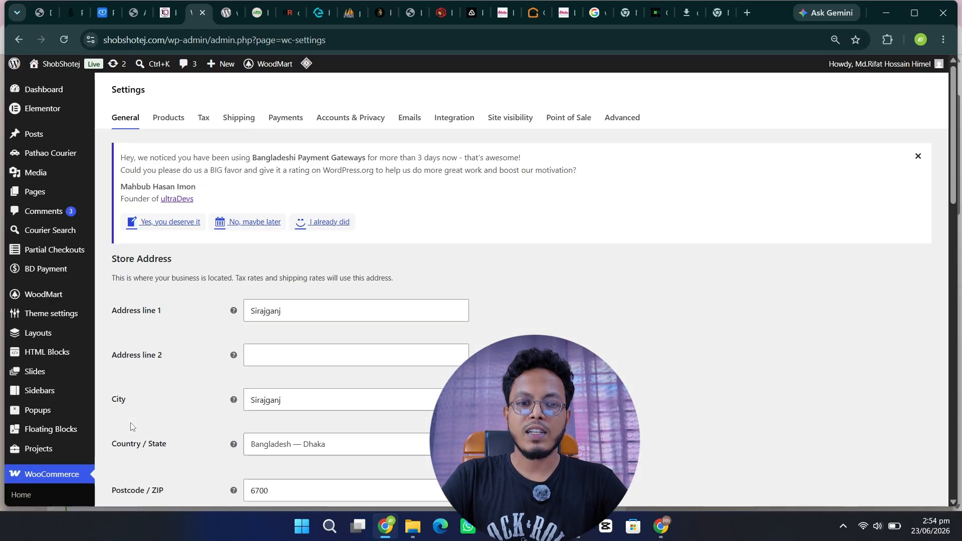
pyautogui.click(247, 120)
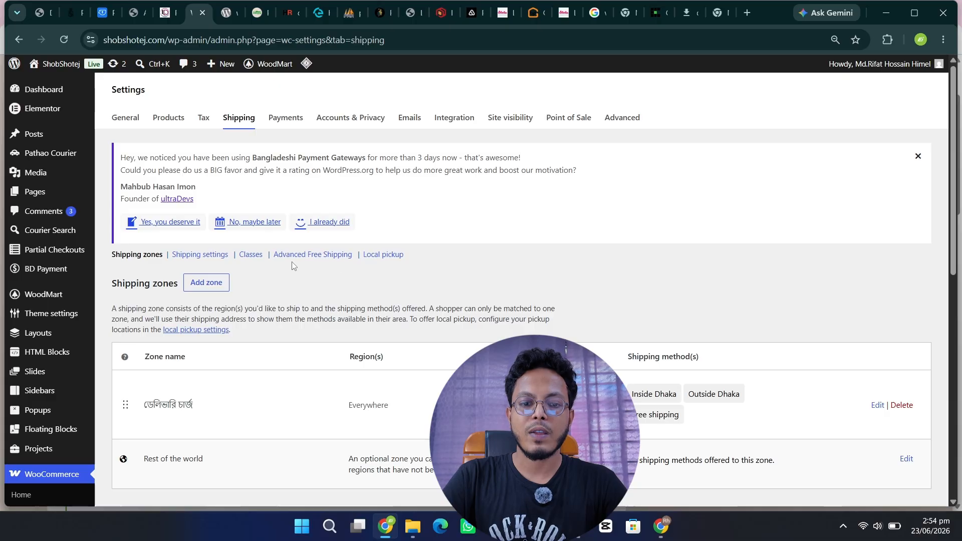
pyautogui.click(328, 256)
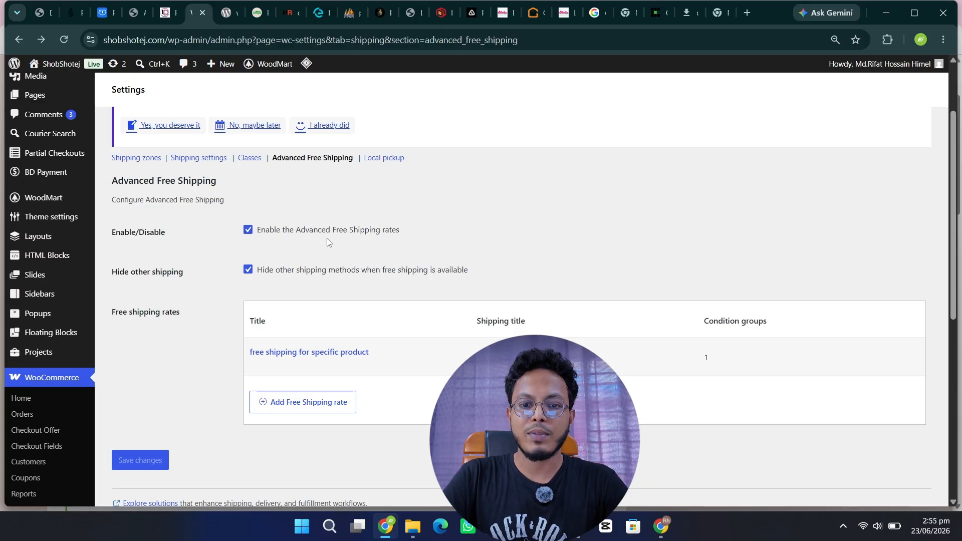
pyautogui.moveTo(408, 238); pyautogui.dragTo(251, 236)
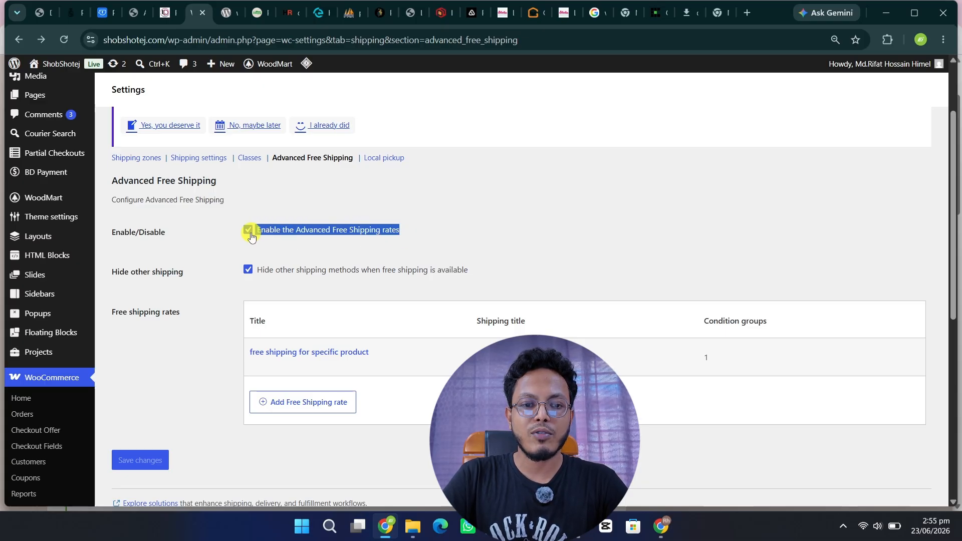
pyautogui.click(259, 258)
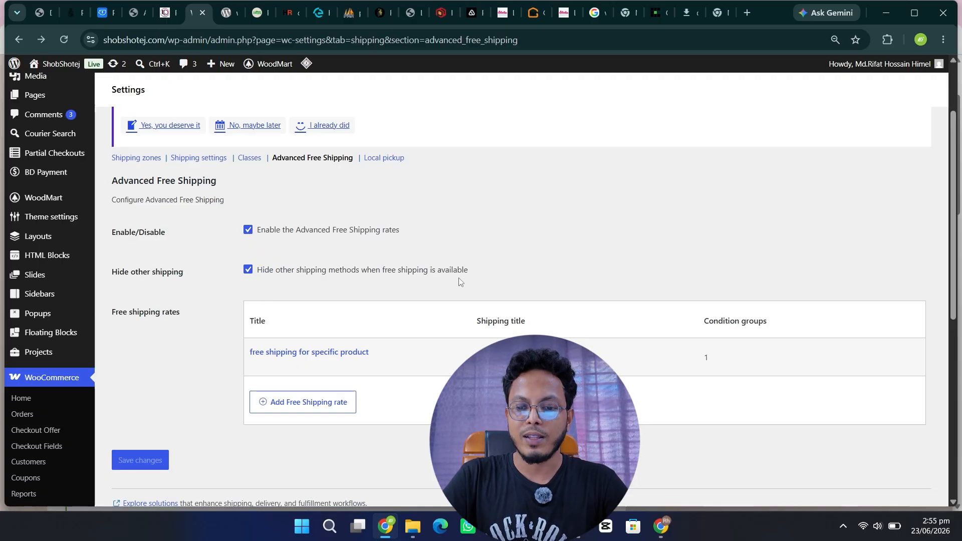
# Compare the option to hide other shipping methods with the shipment line on the store's checkout page
pyautogui.moveTo(661, 538)
pyautogui.click(679, 466)
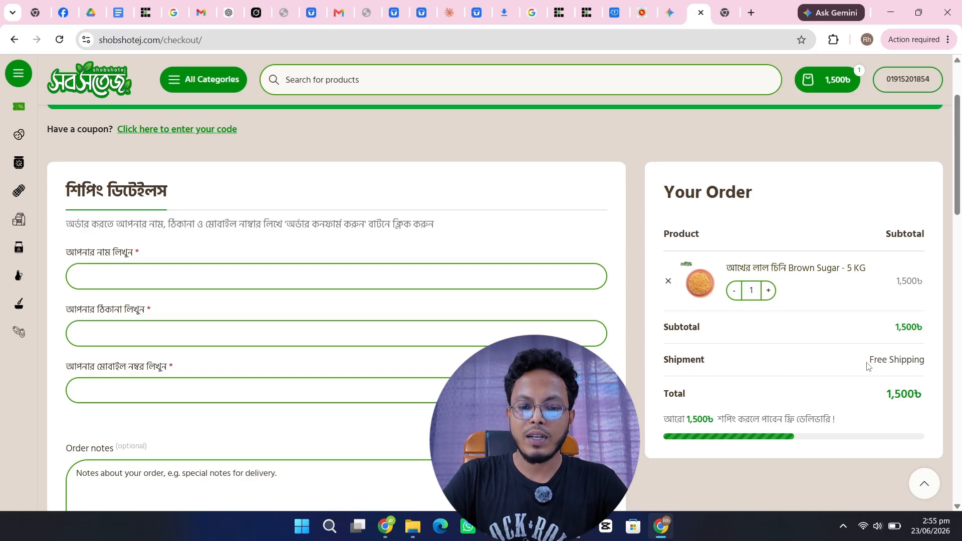
pyautogui.click(440, 476)
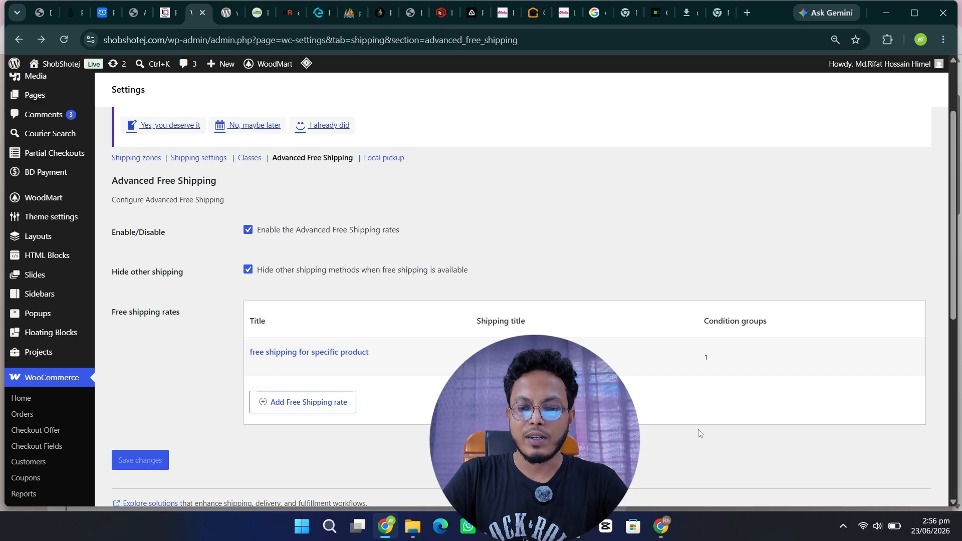
pyautogui.click(664, 535)
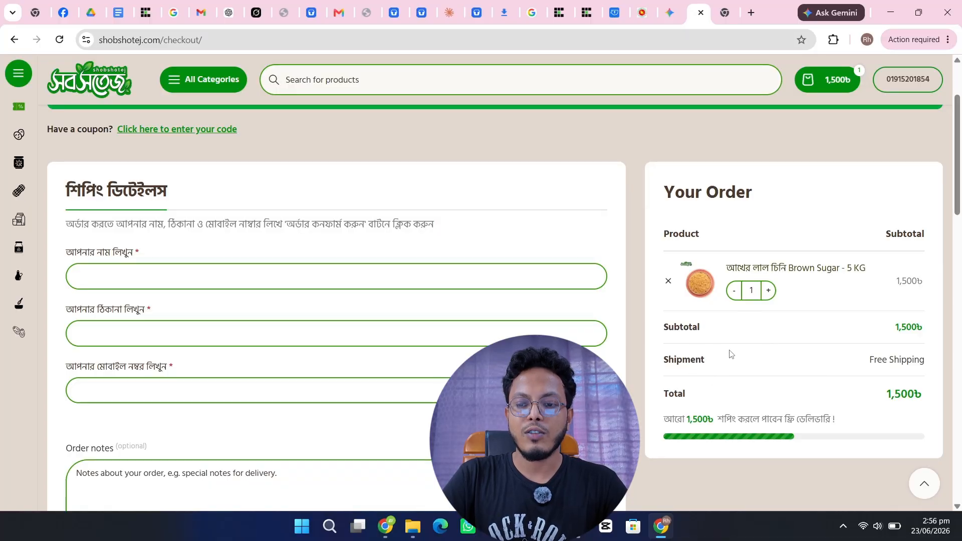
pyautogui.click(385, 526)
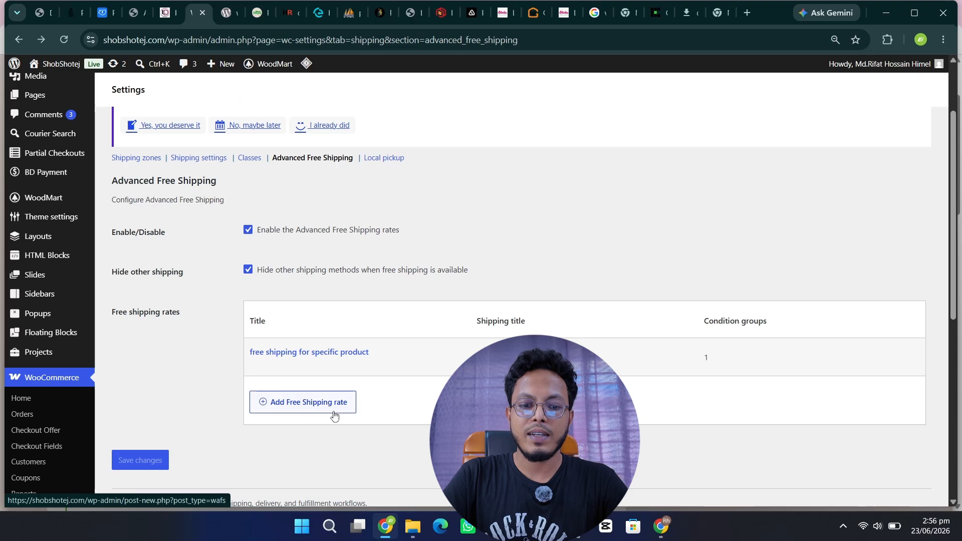
# Add a new free shipping rate and title it "free shipping for sundarban honey"
pyautogui.click(279, 409)
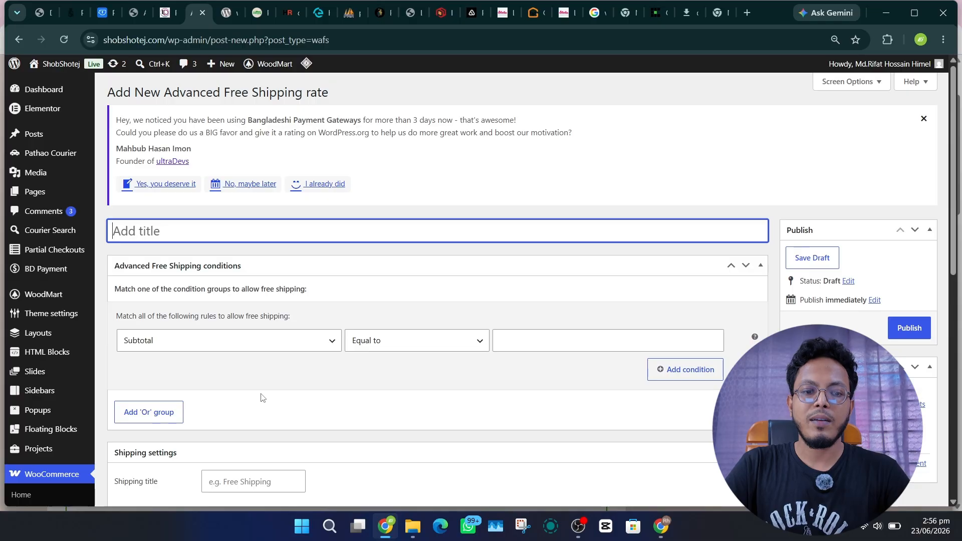
pyautogui.click(142, 232)
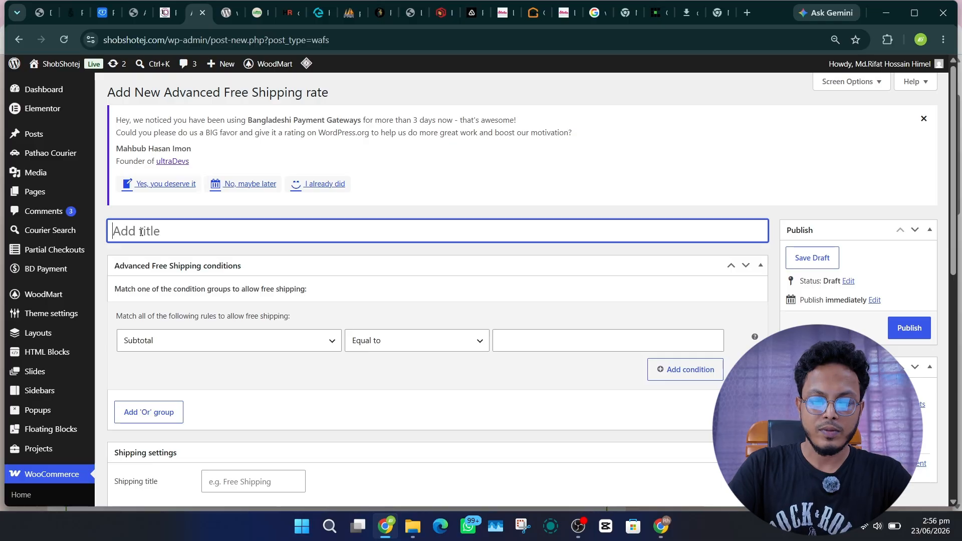
pyautogui.write('free shippi')
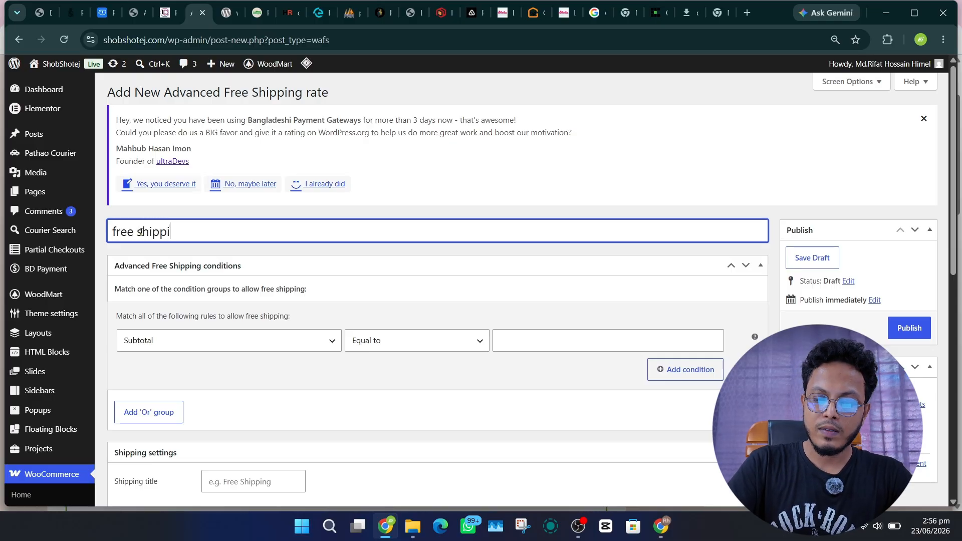
pyautogui.write('ng honey')
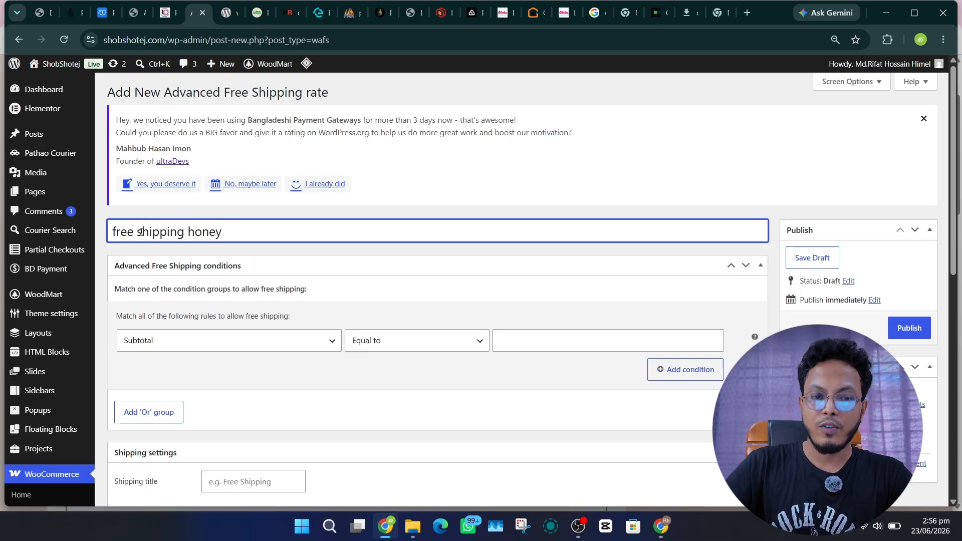
pyautogui.write('for su')
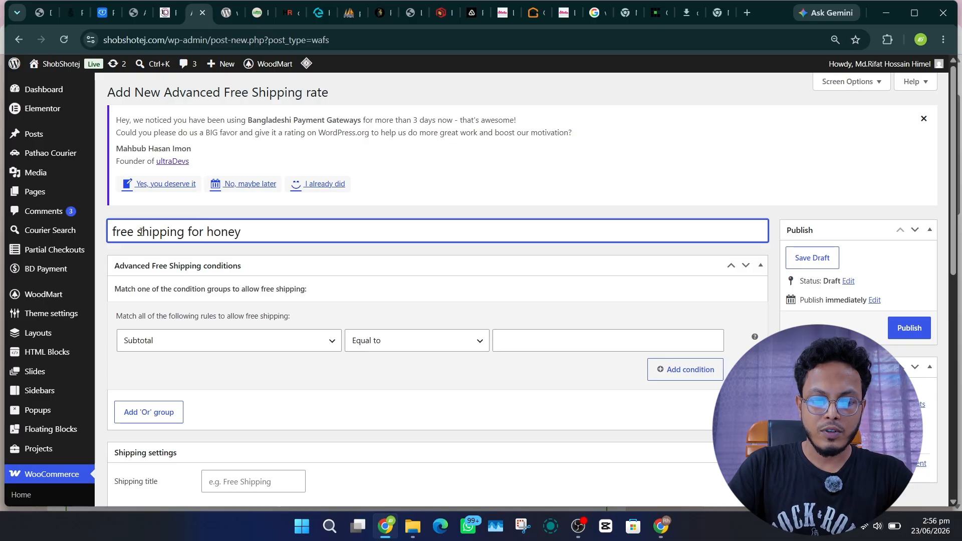
pyautogui.write('ndarban')
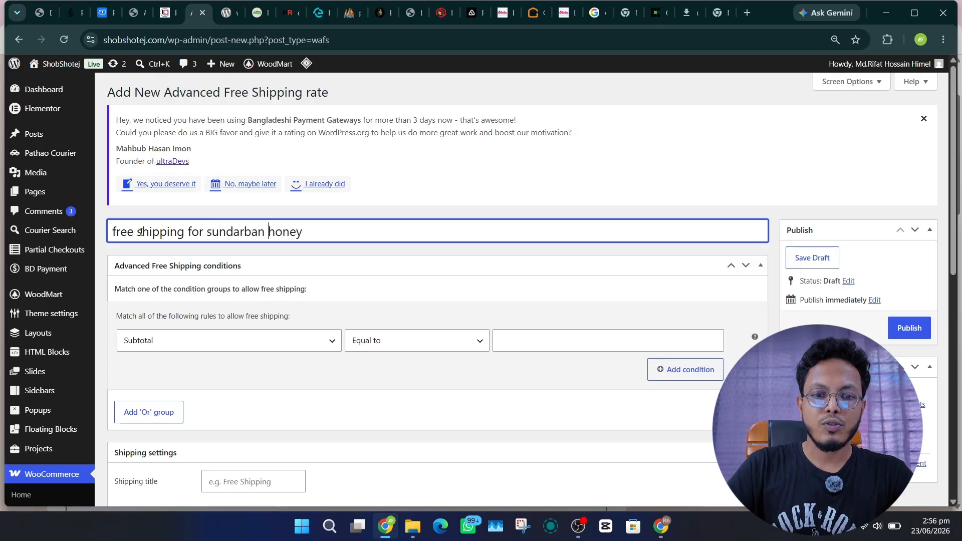
# Examine the condition types offered for the rate's rule, with a glance at the store's checkout page
pyautogui.scroll(-1, 192, 278)
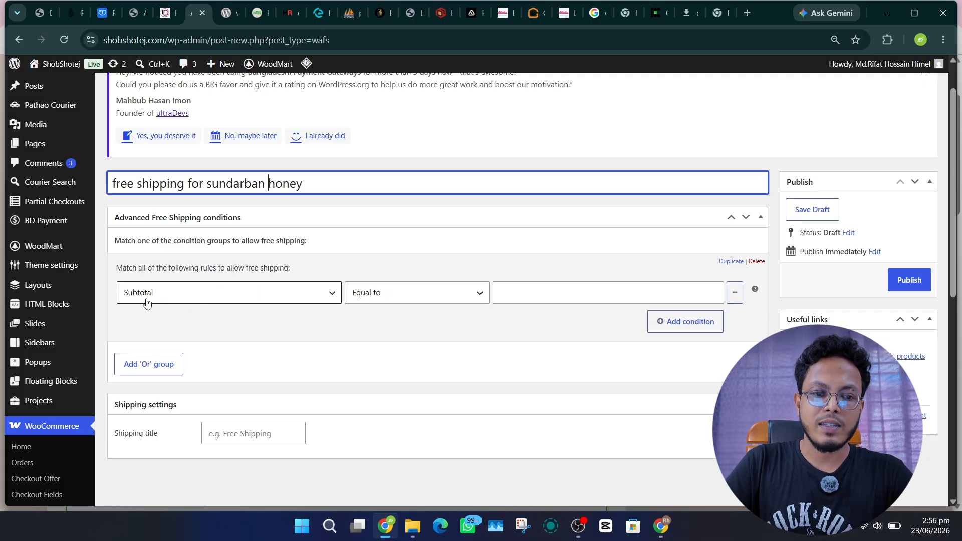
pyautogui.click(177, 295)
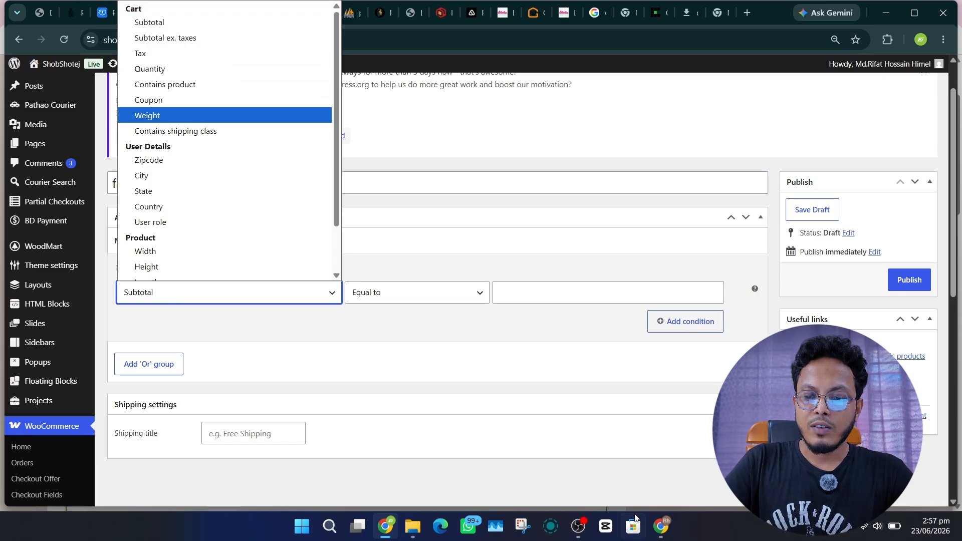
pyautogui.click(661, 526)
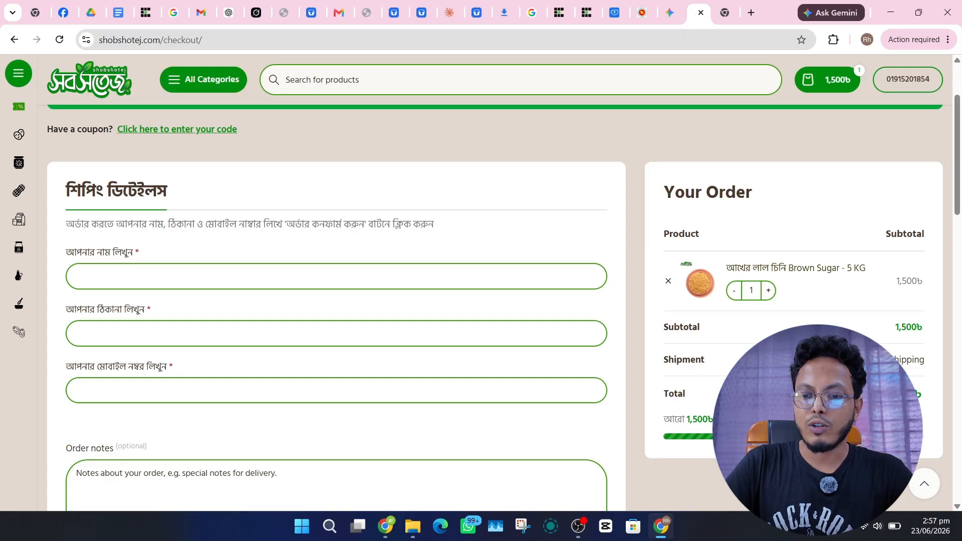
pyautogui.click(392, 538)
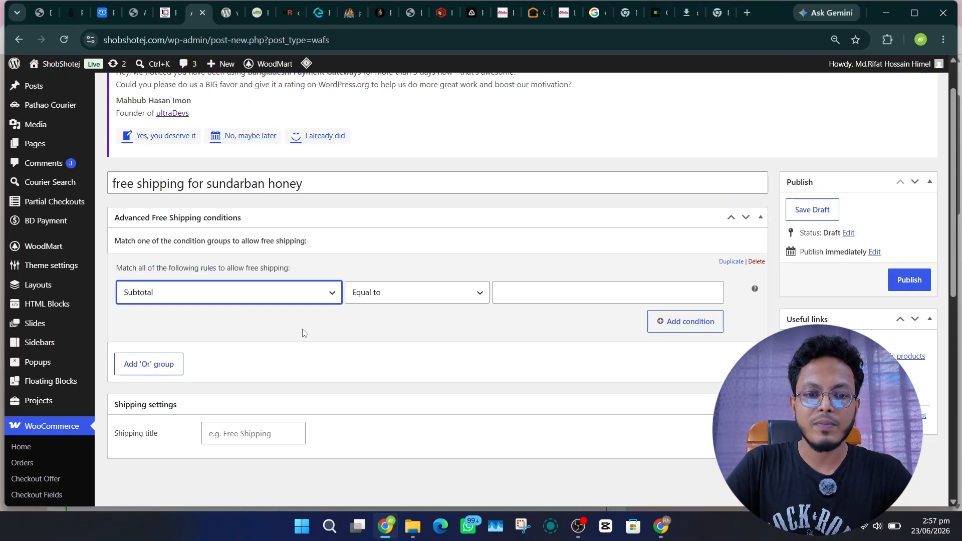
pyautogui.click(271, 301)
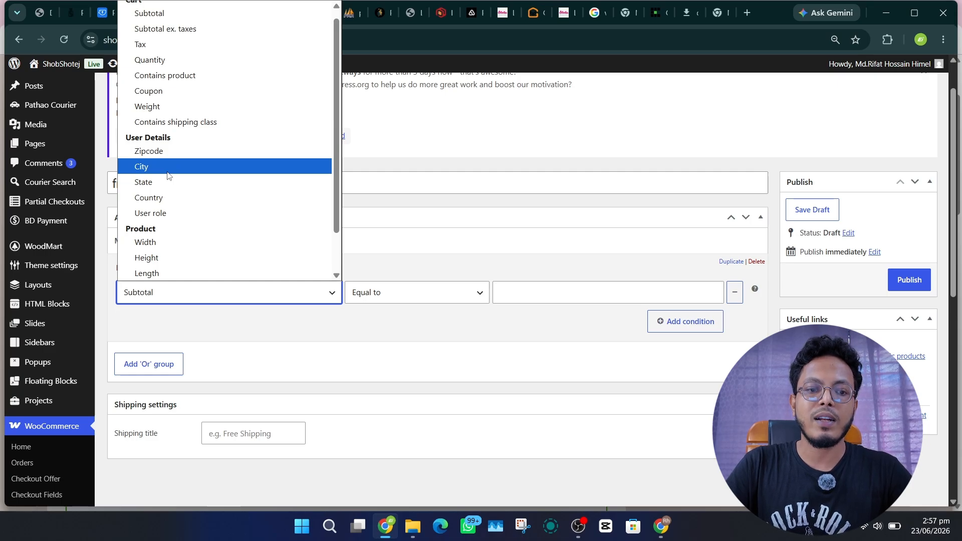
pyautogui.scroll(-2, 173, 216)
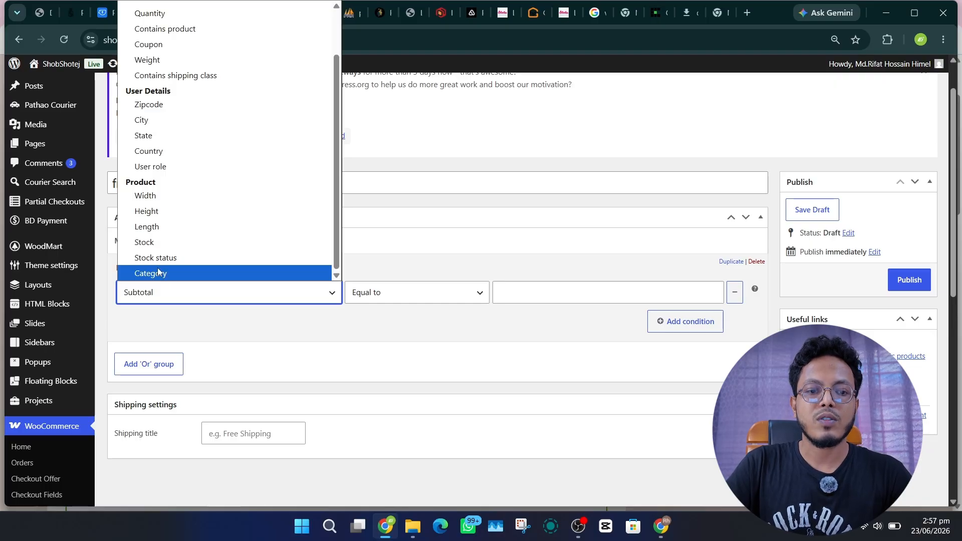
pyautogui.scroll(1, 169, 283)
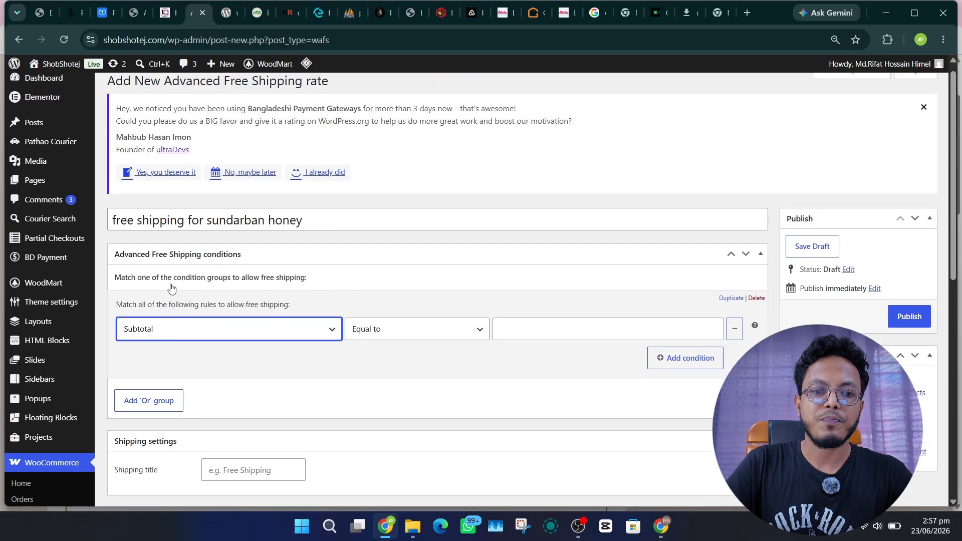
# Set the rate's rule to the Contains product condition with the Equal to operator
pyautogui.click(185, 325)
pyautogui.scroll(1, 244, 114)
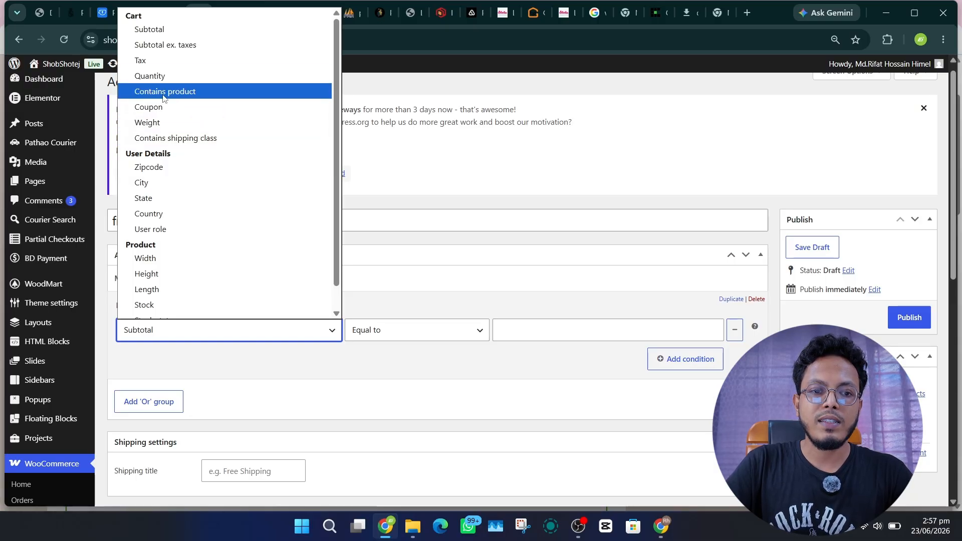
pyautogui.click(189, 91)
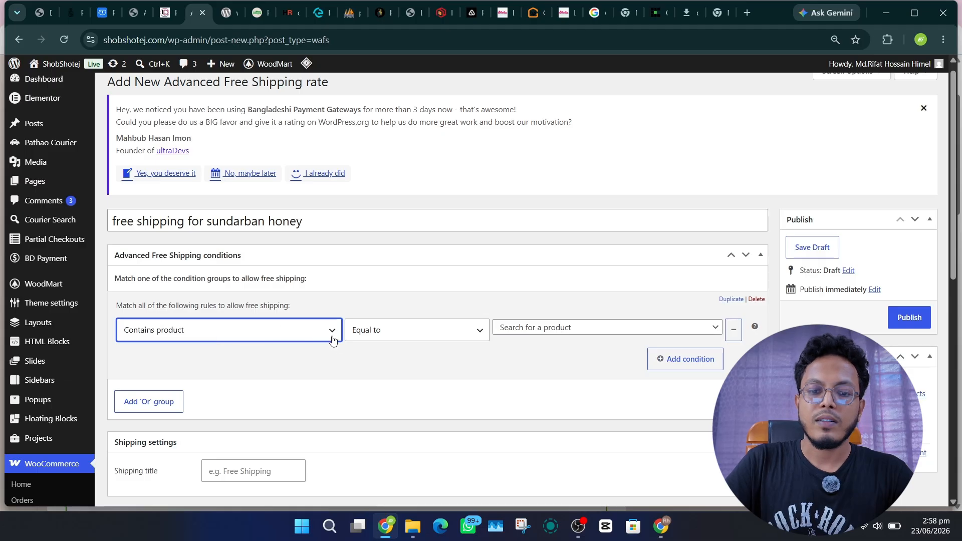
pyautogui.click(395, 339)
pyautogui.click(396, 339)
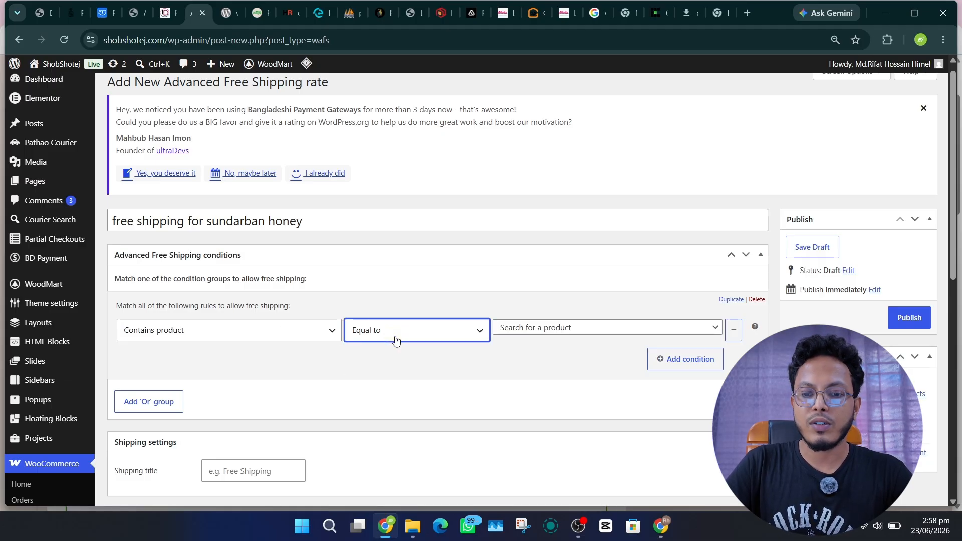
# Search for "honey", choose "Sundorban Honey সুন্দরবনের মধু - 1 KG (#3503)" as the rule's product, and publish the rate
pyautogui.click(547, 331)
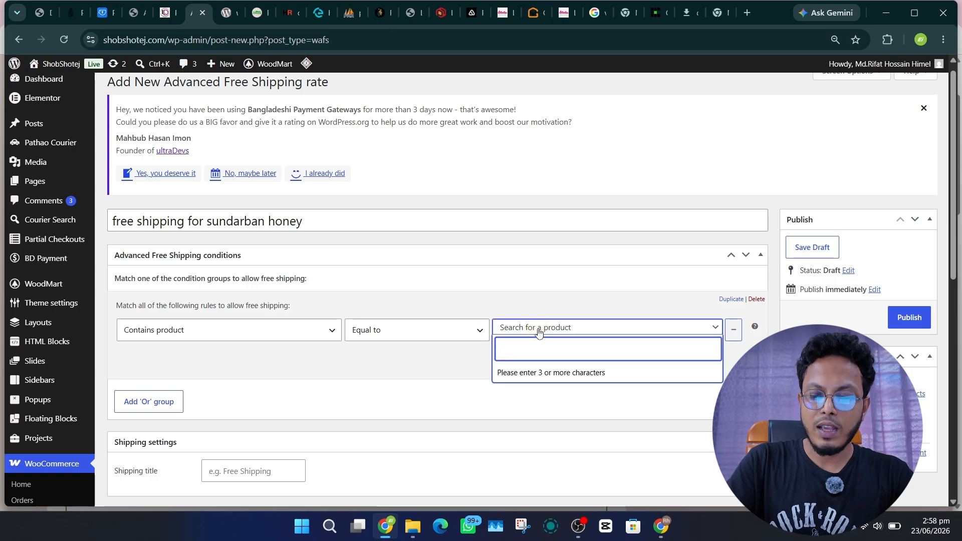
pyautogui.write('honey')
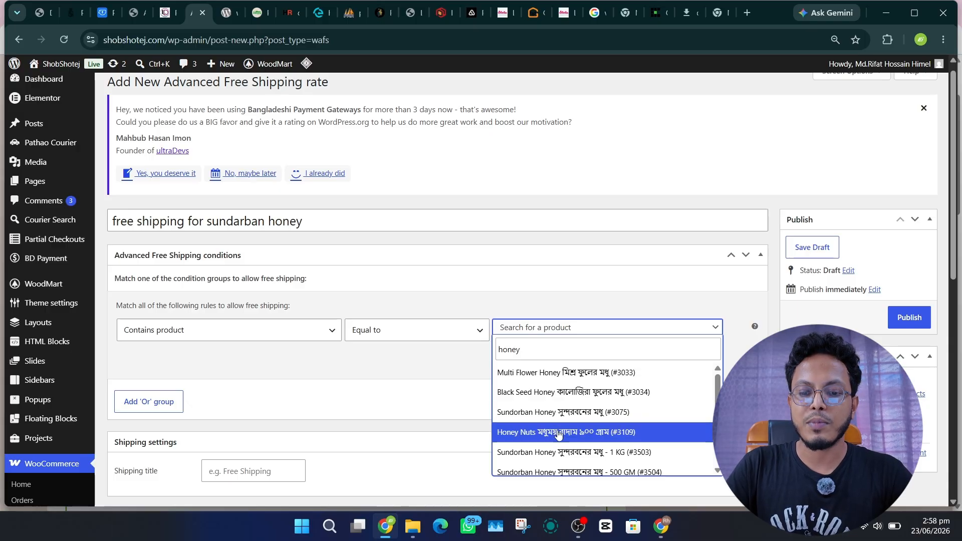
pyautogui.scroll(-1, 558, 432)
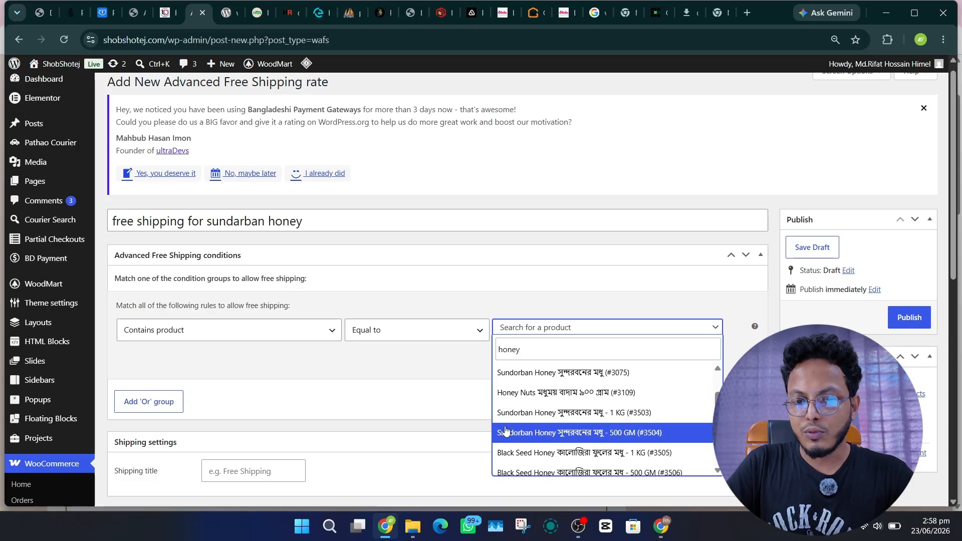
pyautogui.click(616, 417)
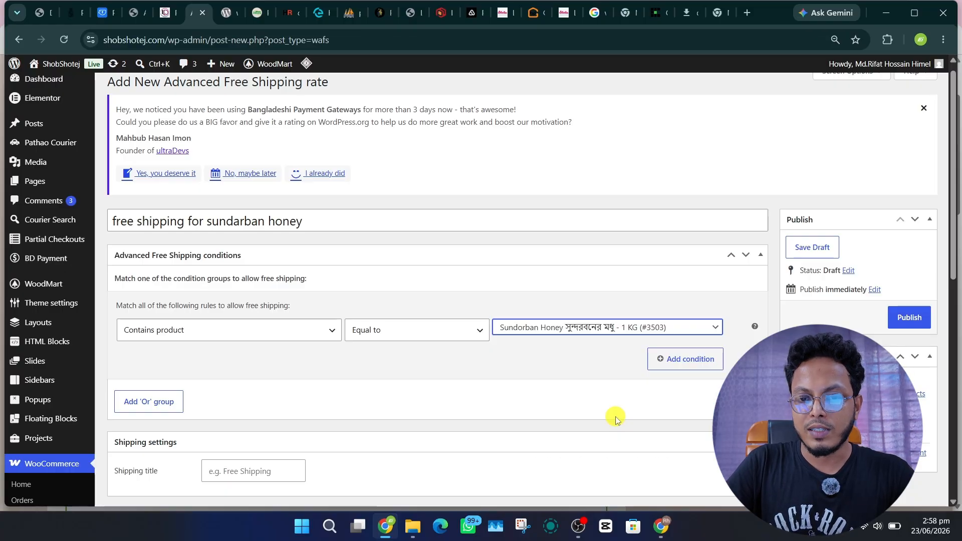
pyautogui.scroll(-2, 617, 420)
pyautogui.click(909, 229)
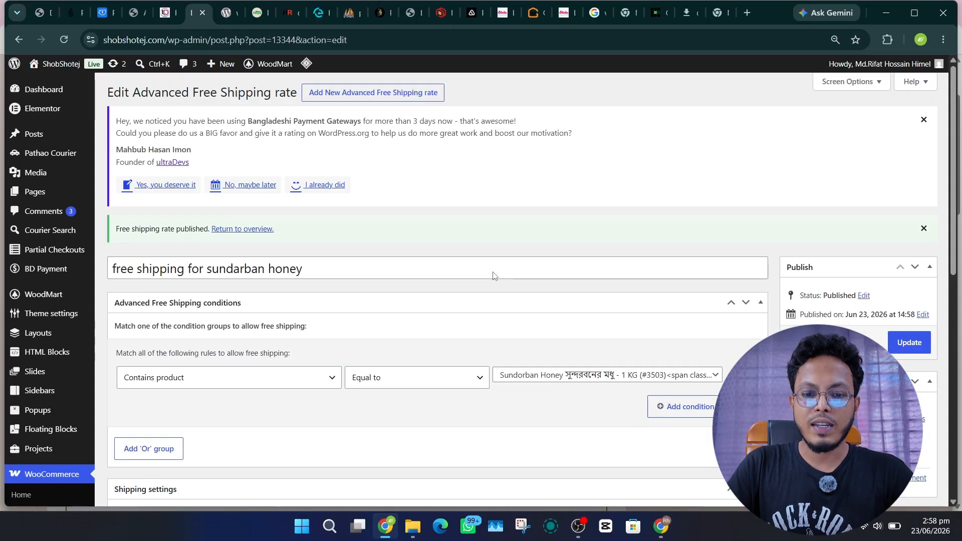
# Switch to the storefront, search for "honey", and open the Sundorban Honey product page
pyautogui.click(660, 527)
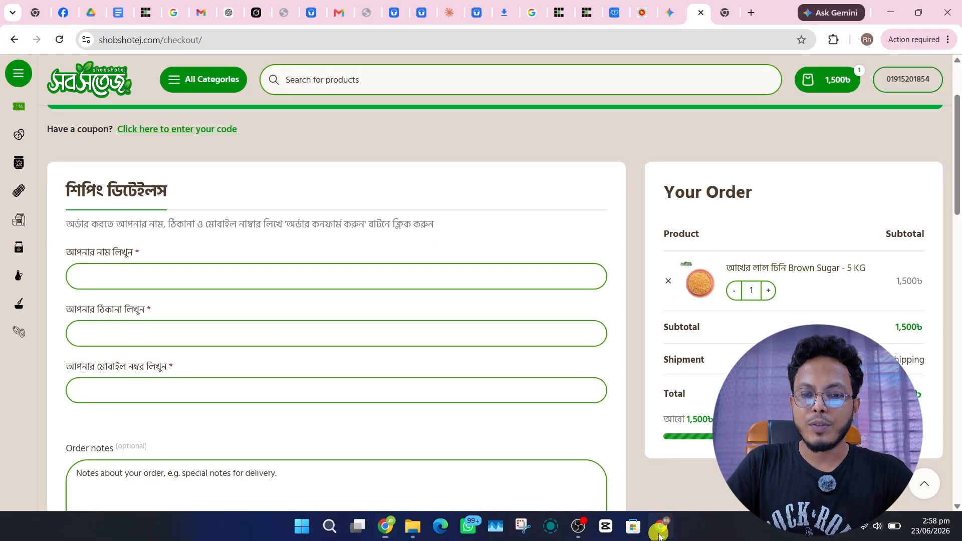
pyautogui.click(317, 79)
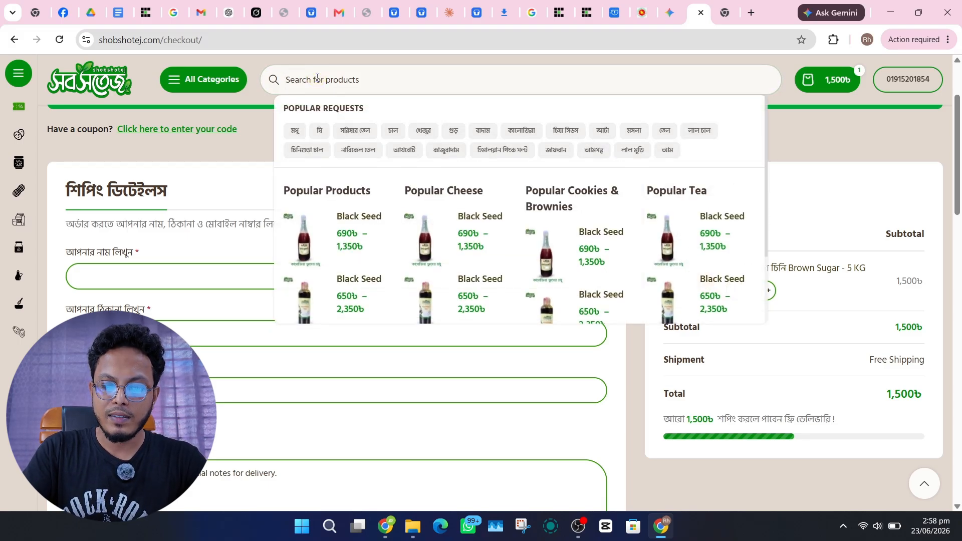
pyautogui.write('honey')
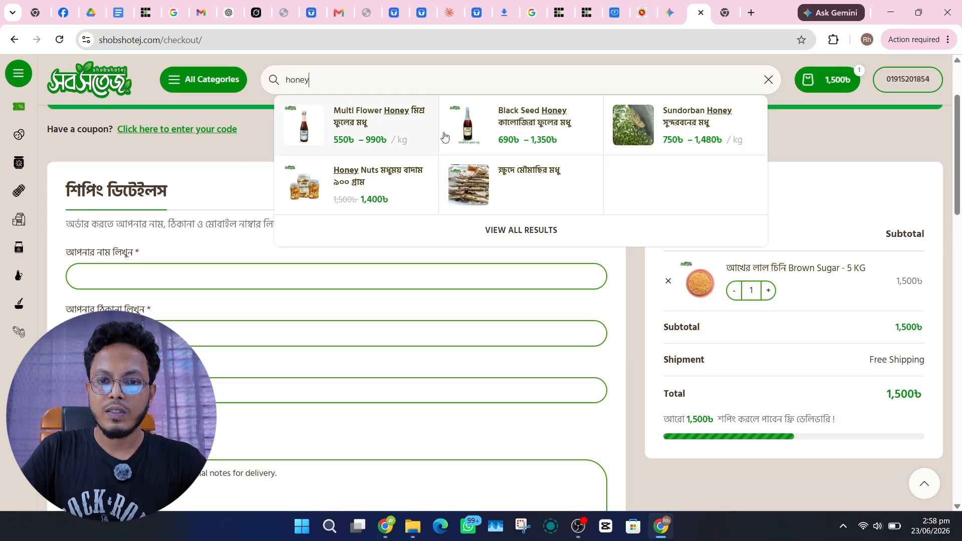
pyautogui.click(691, 123)
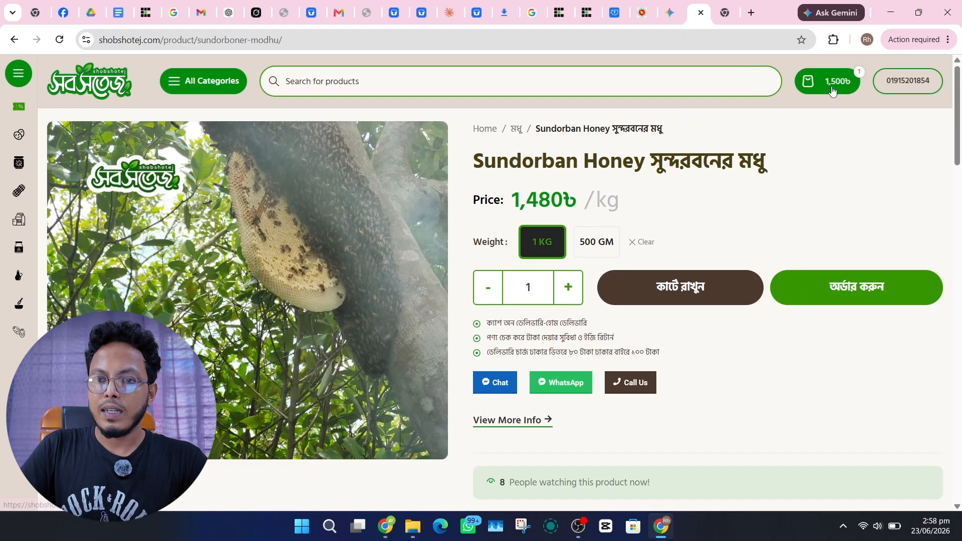
# Remove the Brown Sugar - 5 KG item from the shopping cart and reload the product page
pyautogui.click(827, 80)
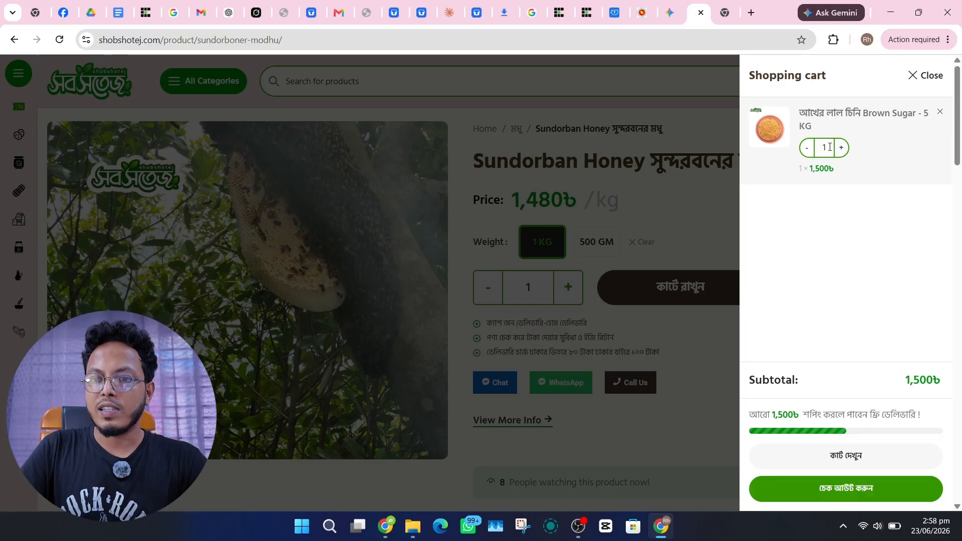
pyautogui.click(941, 111)
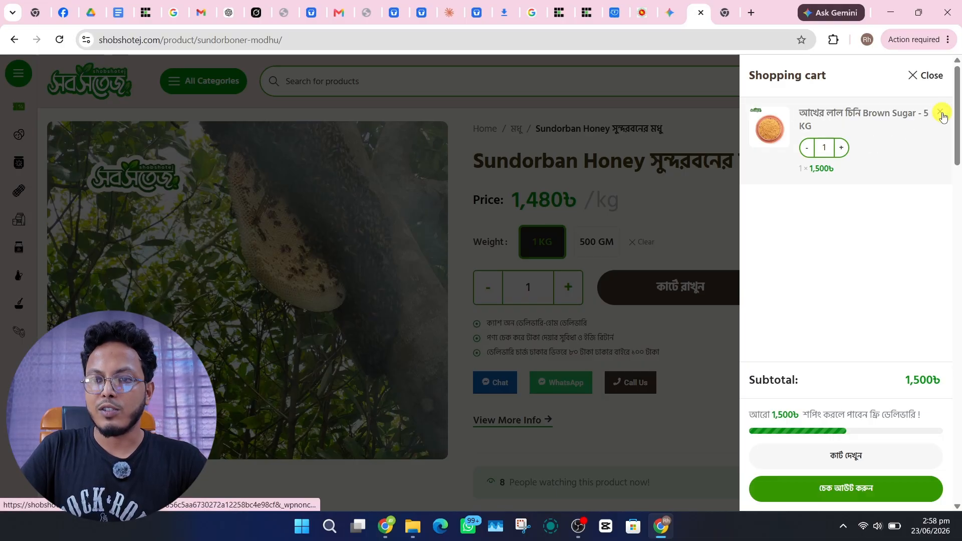
pyautogui.click(710, 215)
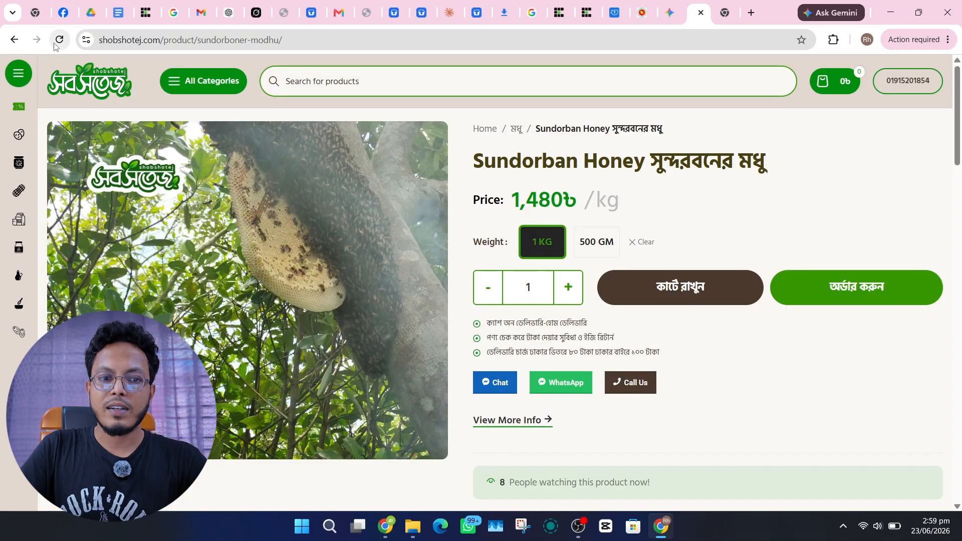
pyautogui.click(56, 44)
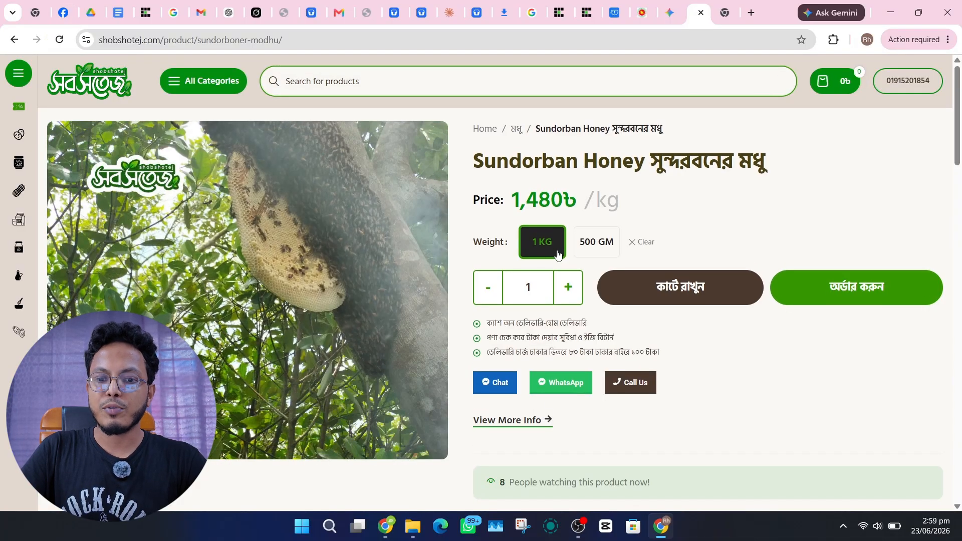
# Order the 1 KG Sundorban Honey variation and check the shipment line and totals at checkout
pyautogui.click(871, 294)
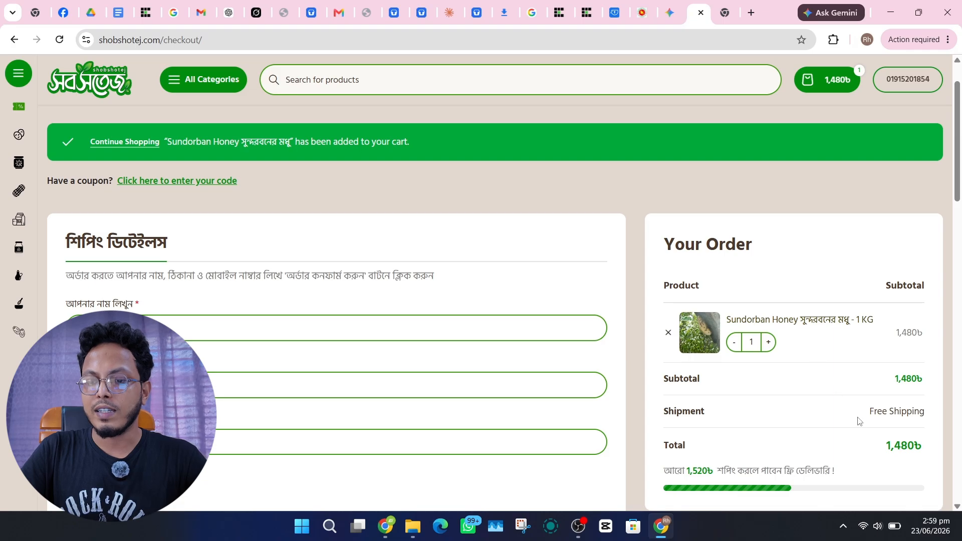
pyautogui.moveTo(859, 420); pyautogui.dragTo(939, 415)
pyautogui.moveTo(935, 460); pyautogui.dragTo(863, 315)
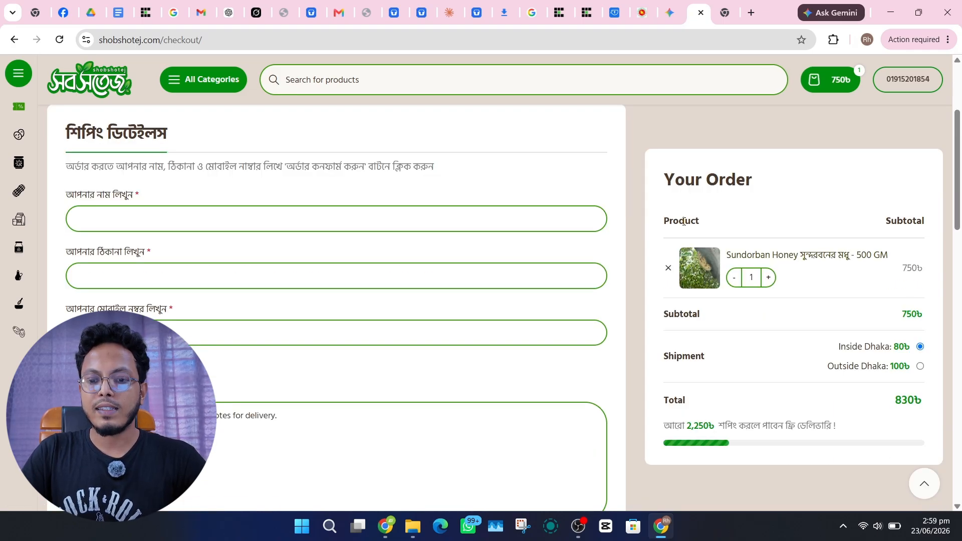